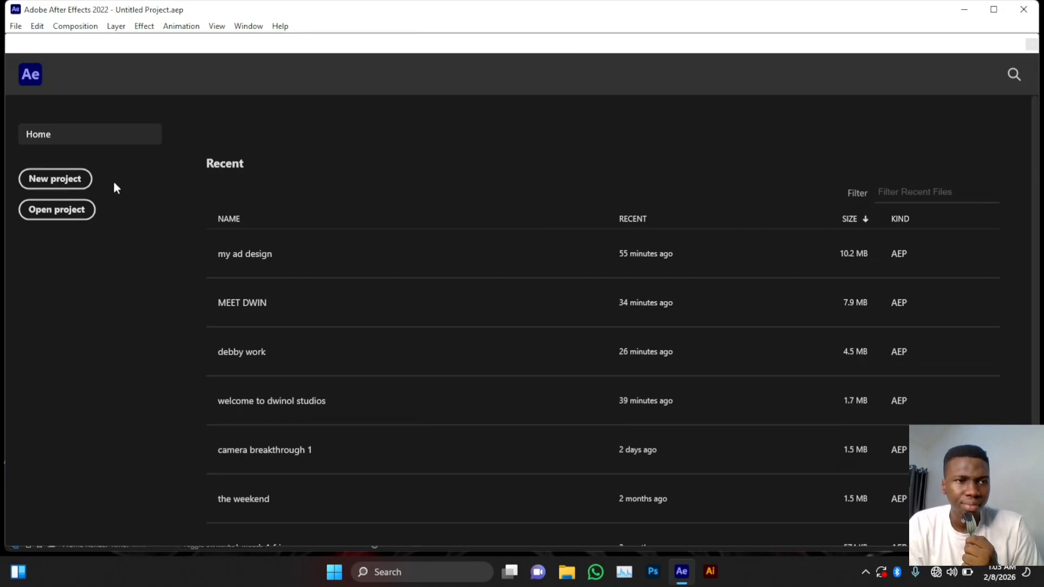
- Start a new empty project from the Home screen
left_click(63, 185)
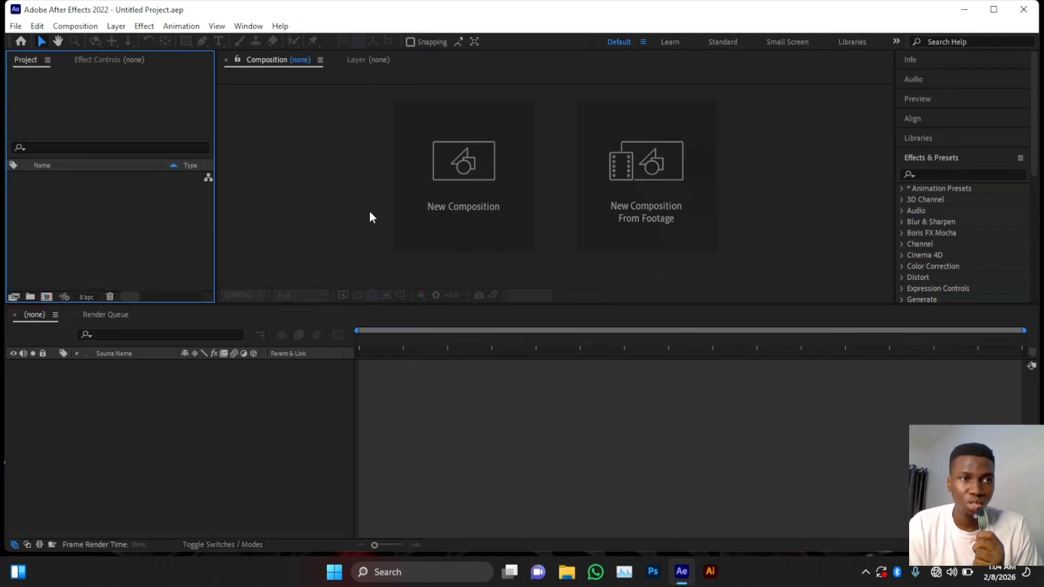
- Start a new 1920×1080 composition named 'tut' and change its duration from 5 to 7 seconds
left_click(83, 26)
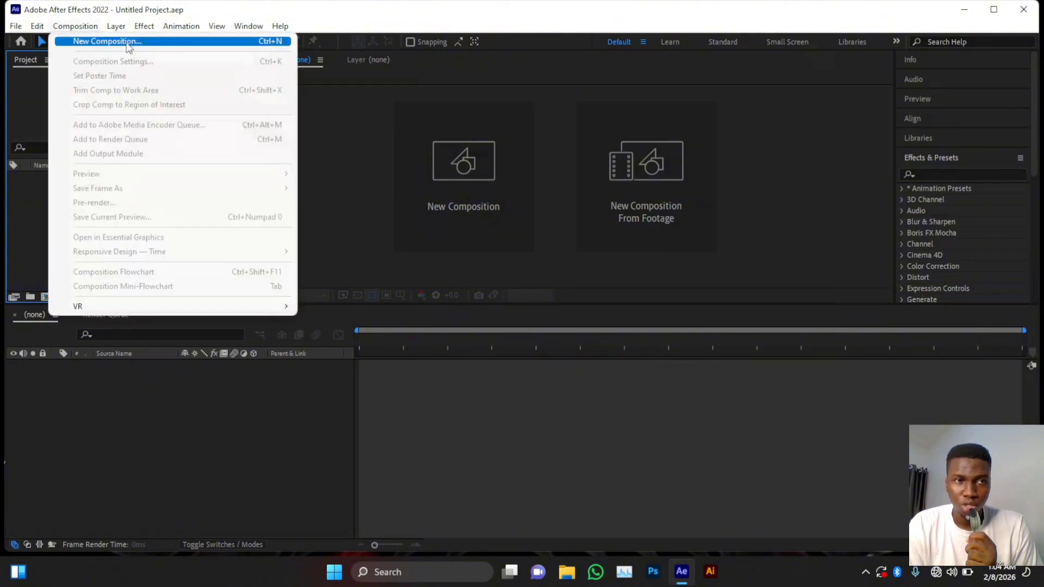
left_click(260, 48)
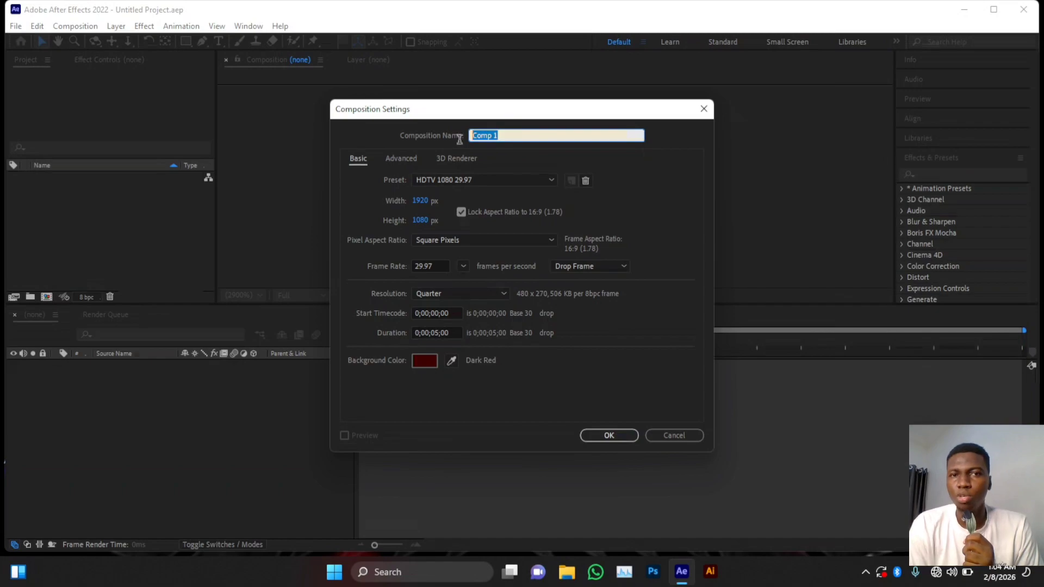
type("tut")
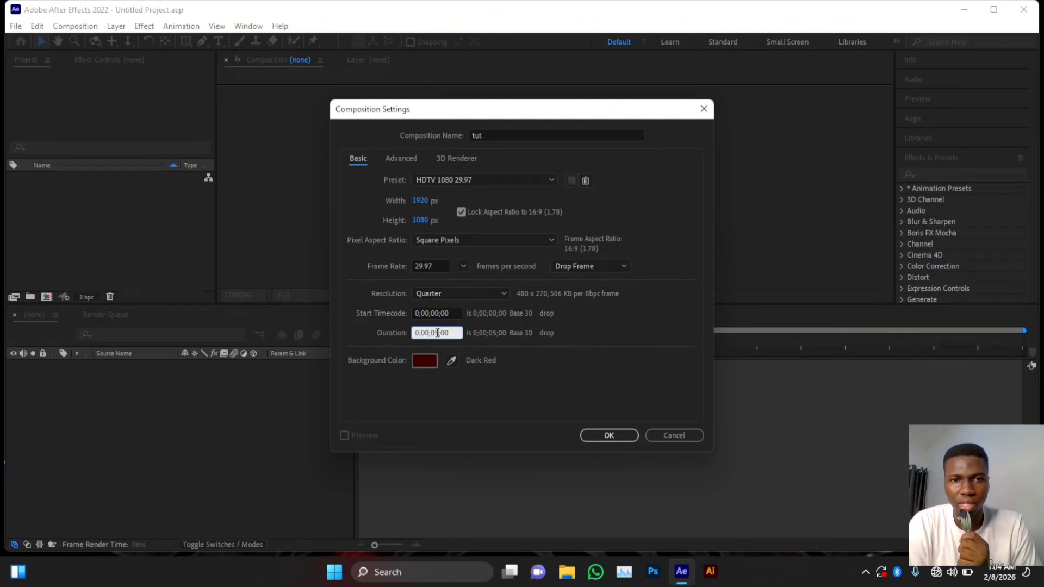
double_click(440, 334)
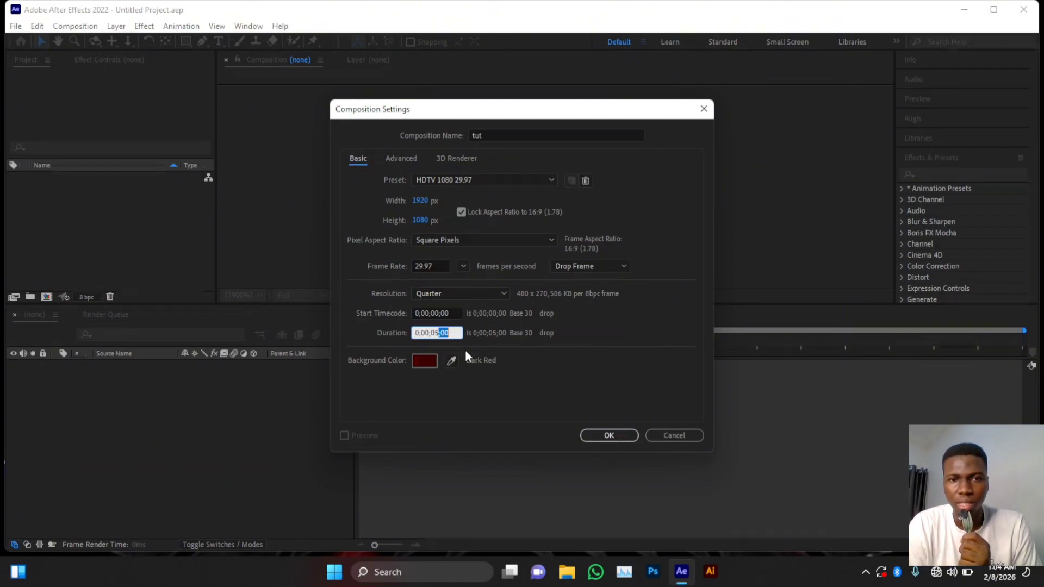
left_click(437, 333)
key("BackSpace")
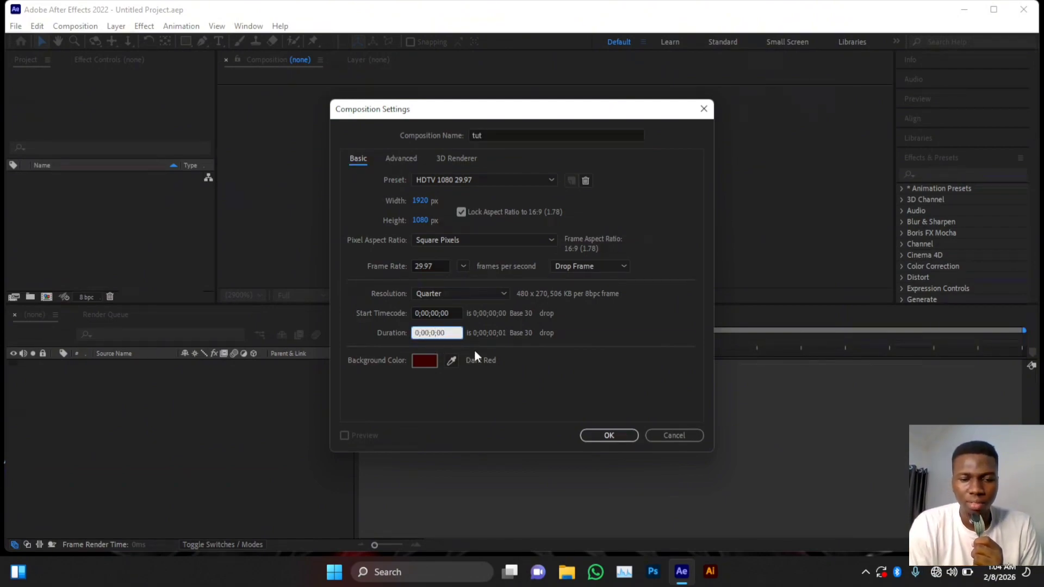
type("7")
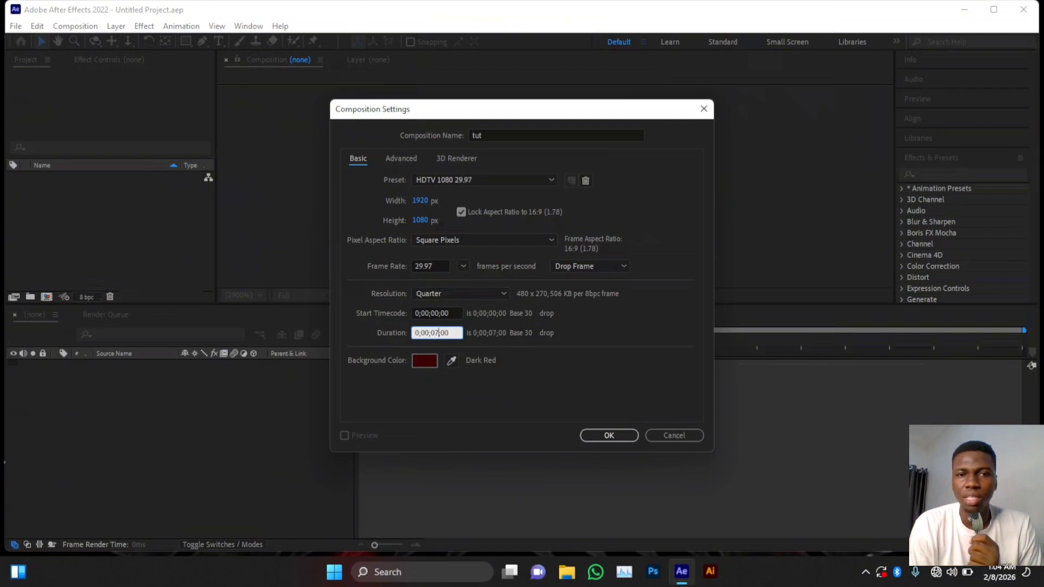
- Give the tut composition a pure white (FFFFFF) background and create it
left_click(425, 360)
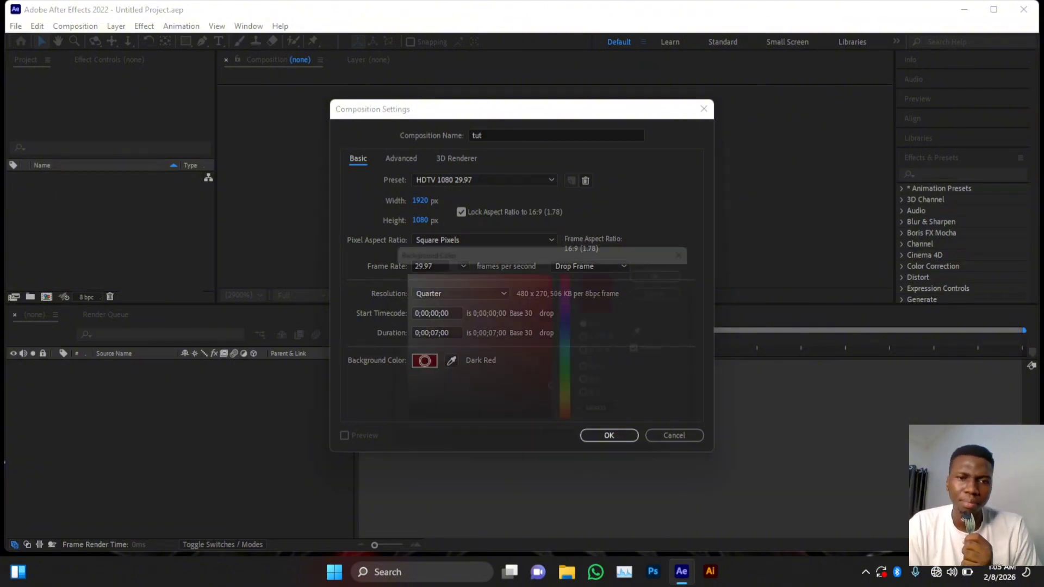
left_click_drag(503, 326, 581, 340)
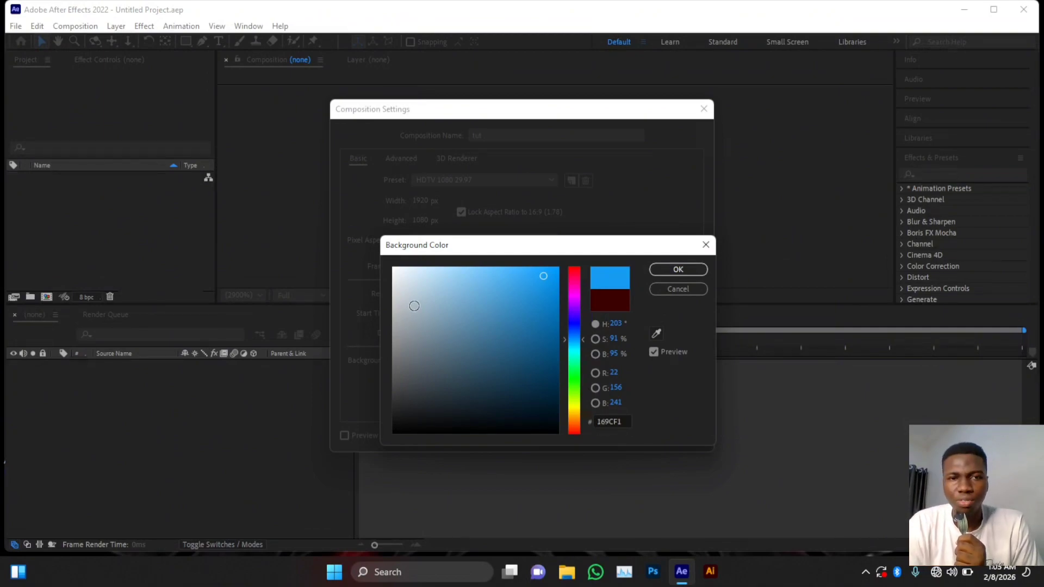
left_click_drag(401, 290, 390, 270)
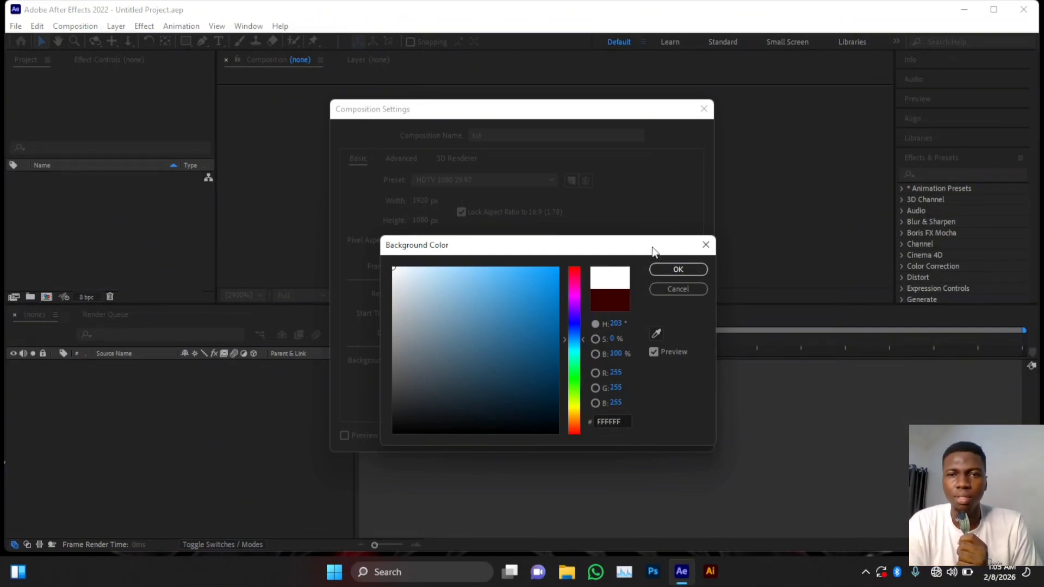
left_click(671, 270)
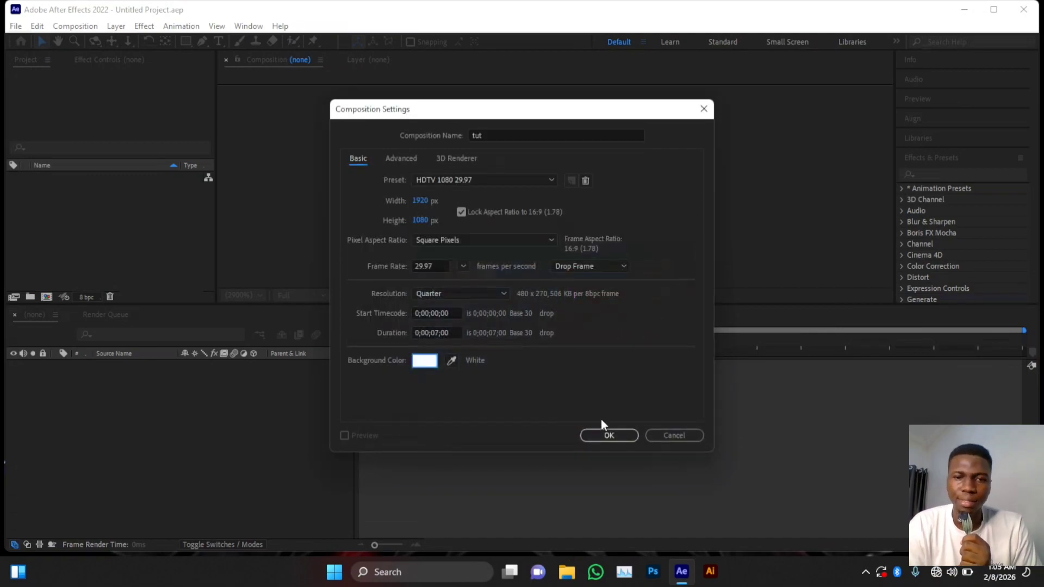
left_click(602, 435)
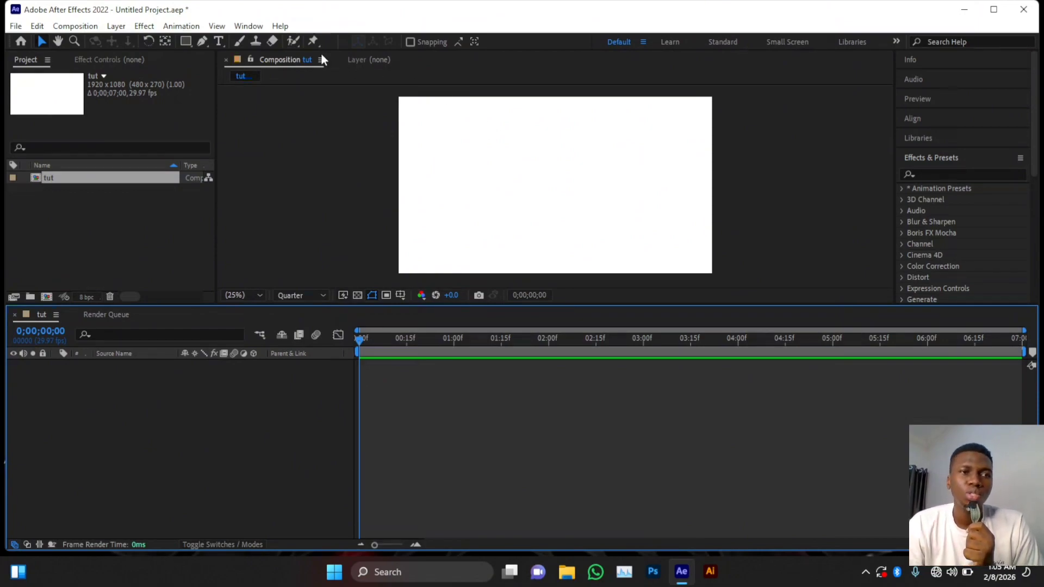
left_click(16, 26)
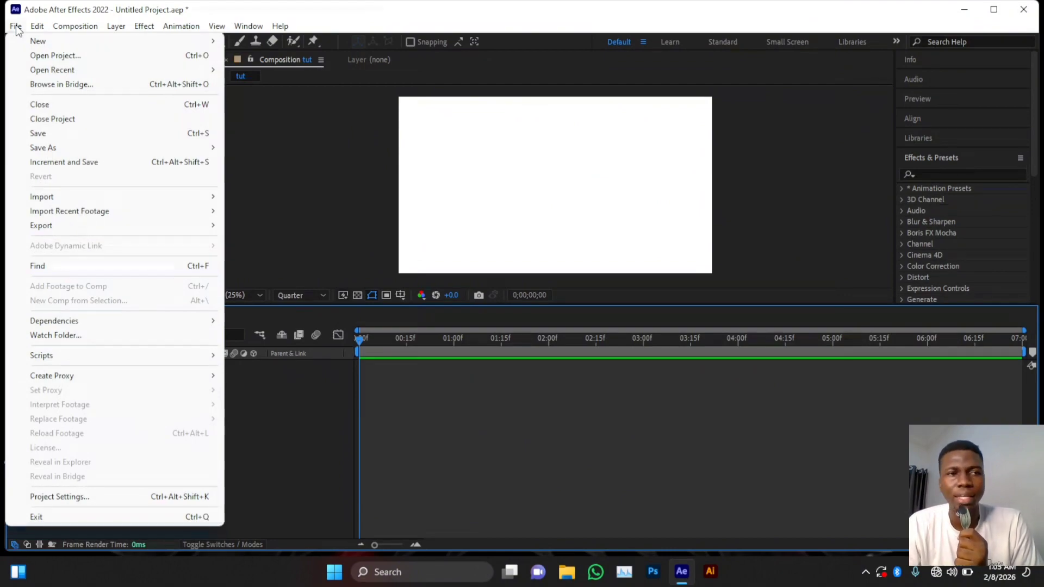
mouse_move(97, 48)
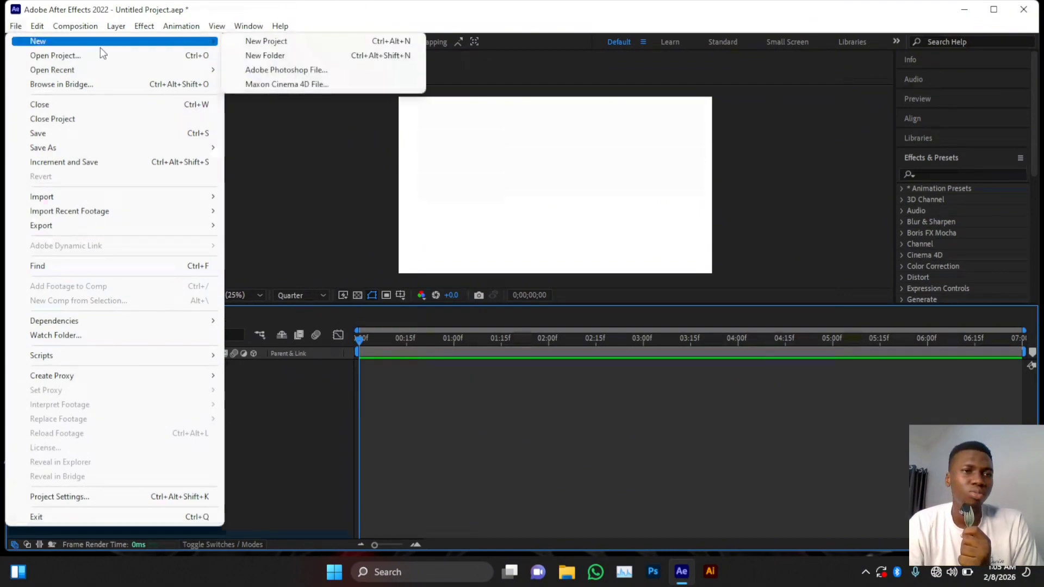
mouse_move(141, 67)
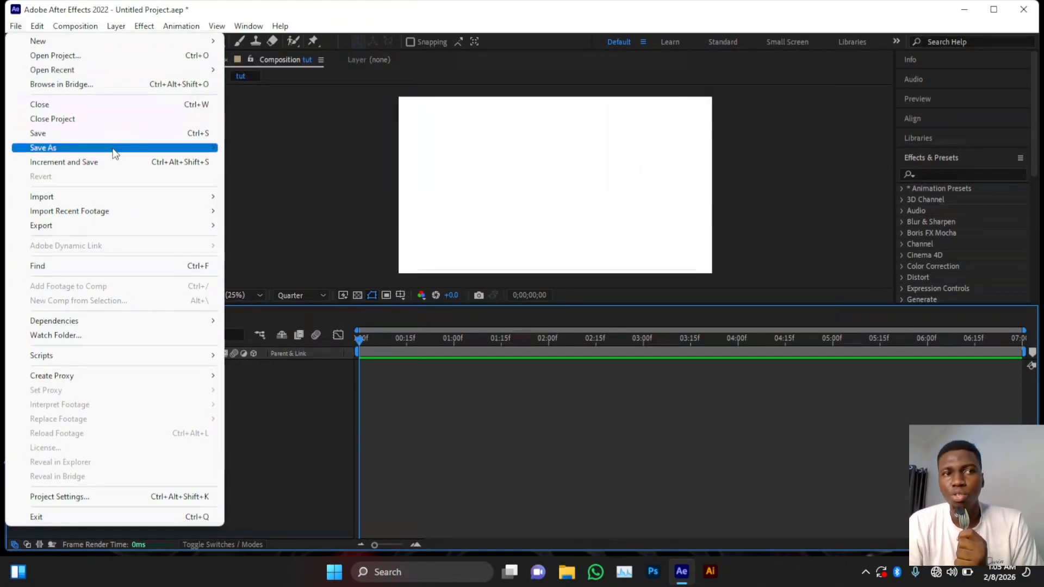
mouse_move(115, 155)
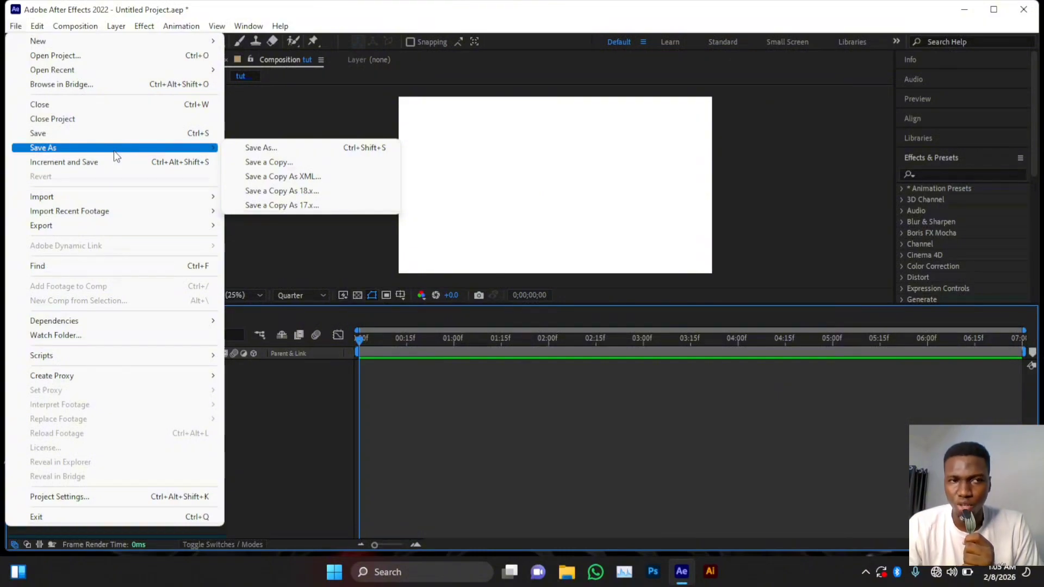
mouse_move(179, 206)
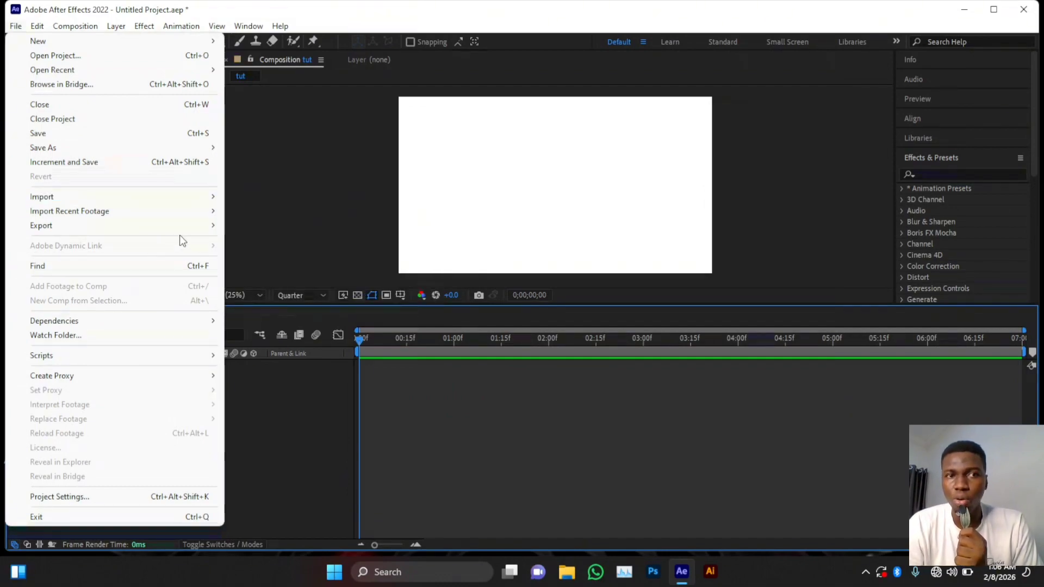
mouse_move(208, 228)
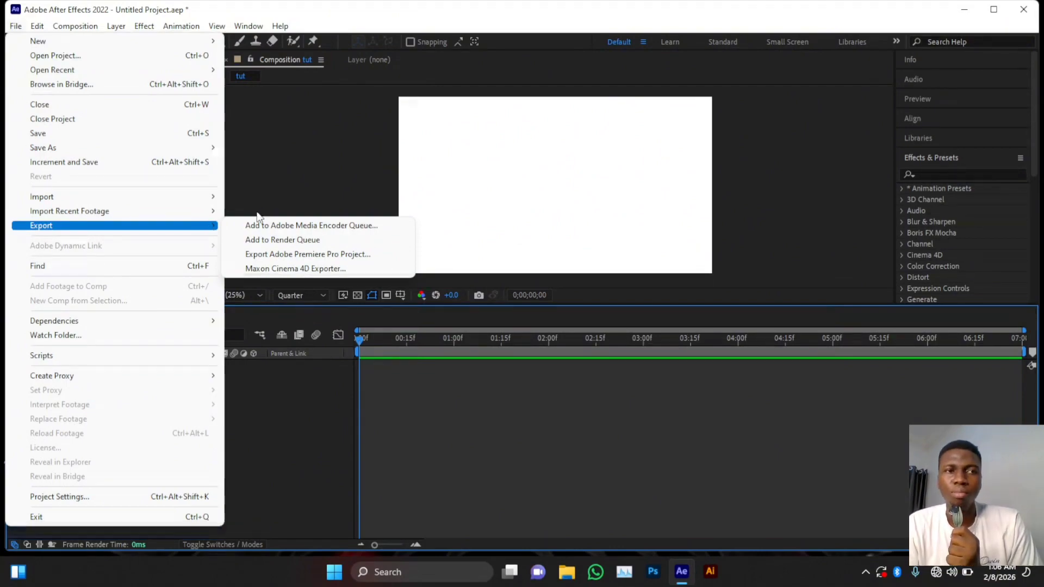
mouse_move(73, 27)
left_click(99, 391)
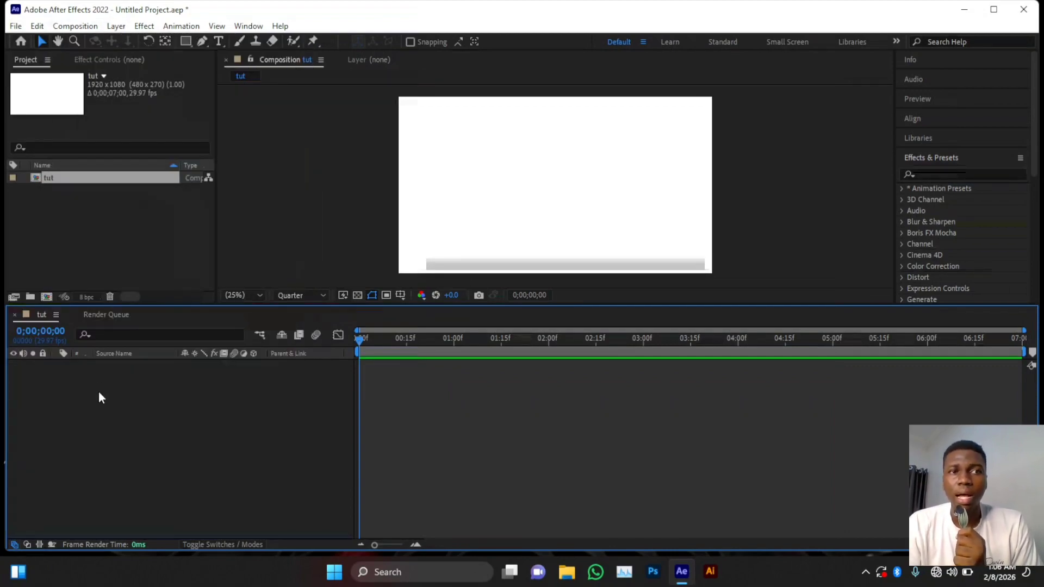
- Pan the white tut canvas with the Hand tool and zoom in to 33.3% with the Zoom tool
left_click(38, 41)
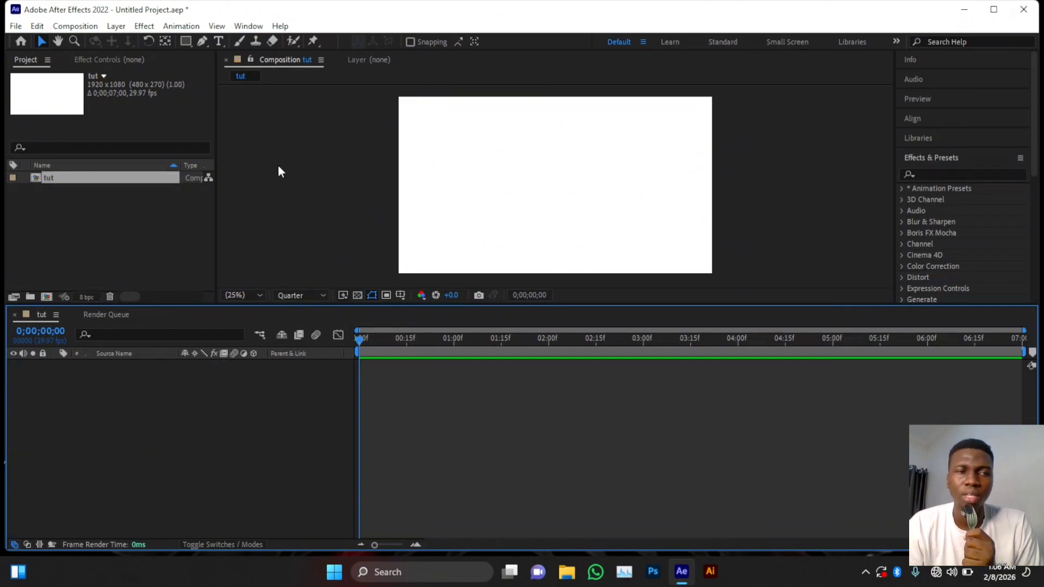
left_click(58, 42)
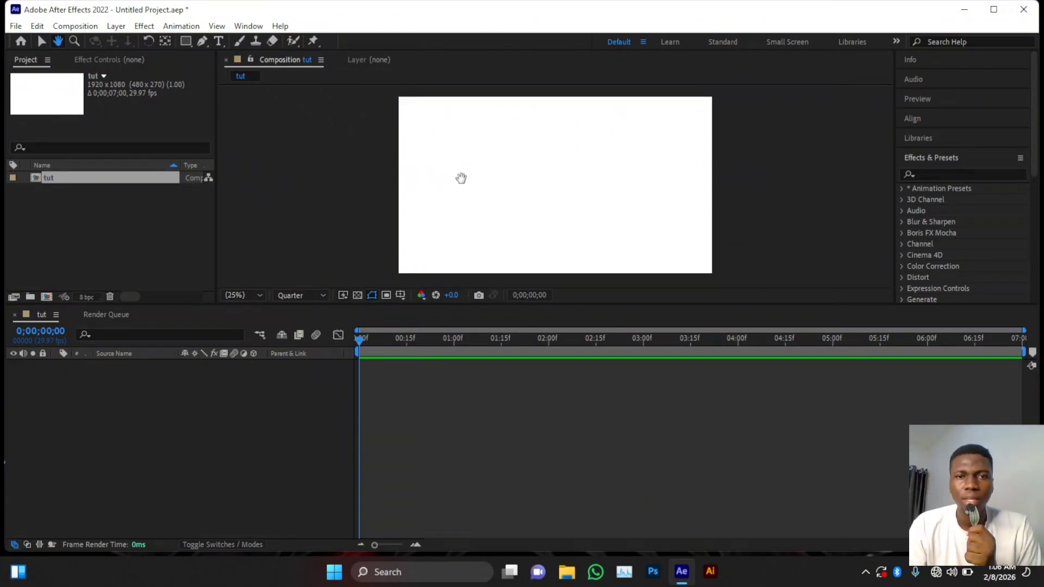
left_click_drag(461, 179, 435, 177)
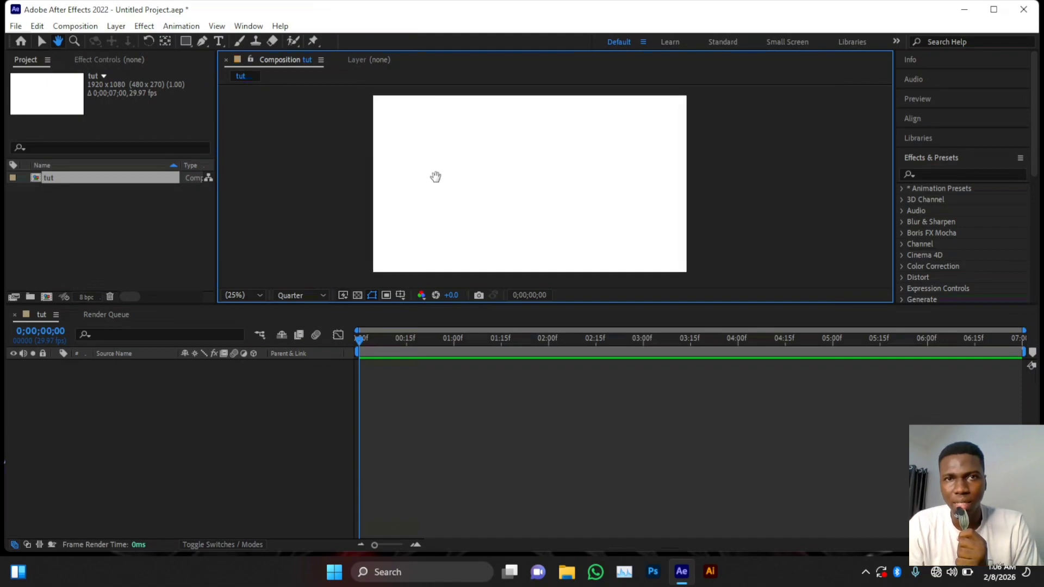
left_click(74, 42)
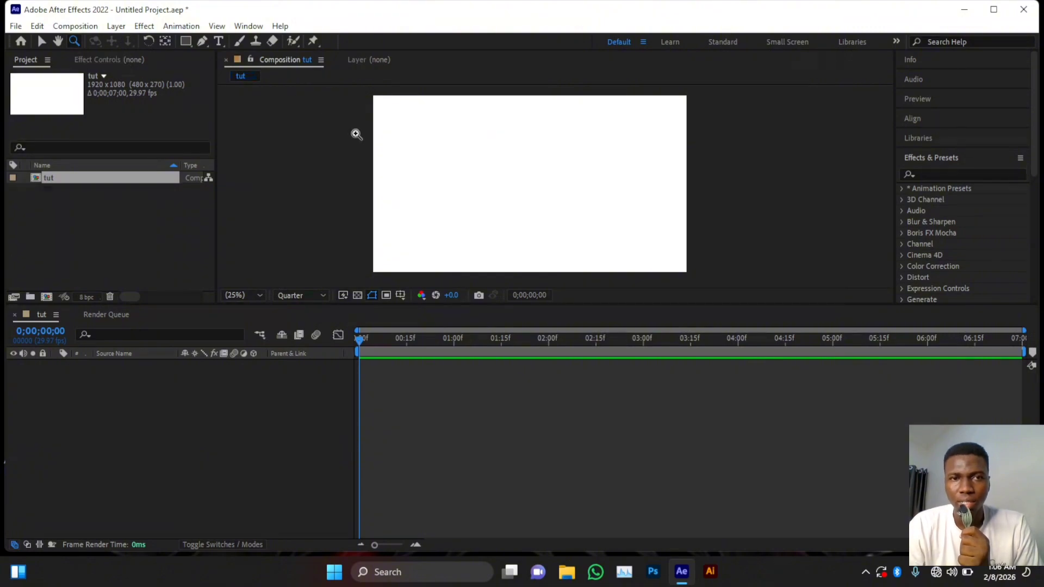
left_click_drag(356, 133, 533, 220)
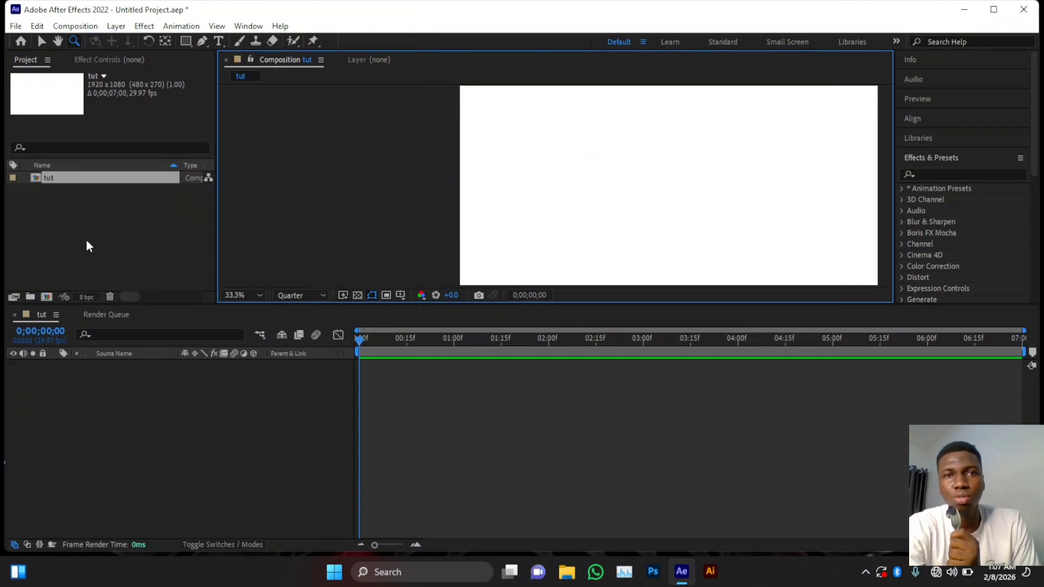
- Try Fit and 25% viewer magnification, then bring up the preview resolution choices showing Quarter
left_click(248, 296)
left_click(245, 309)
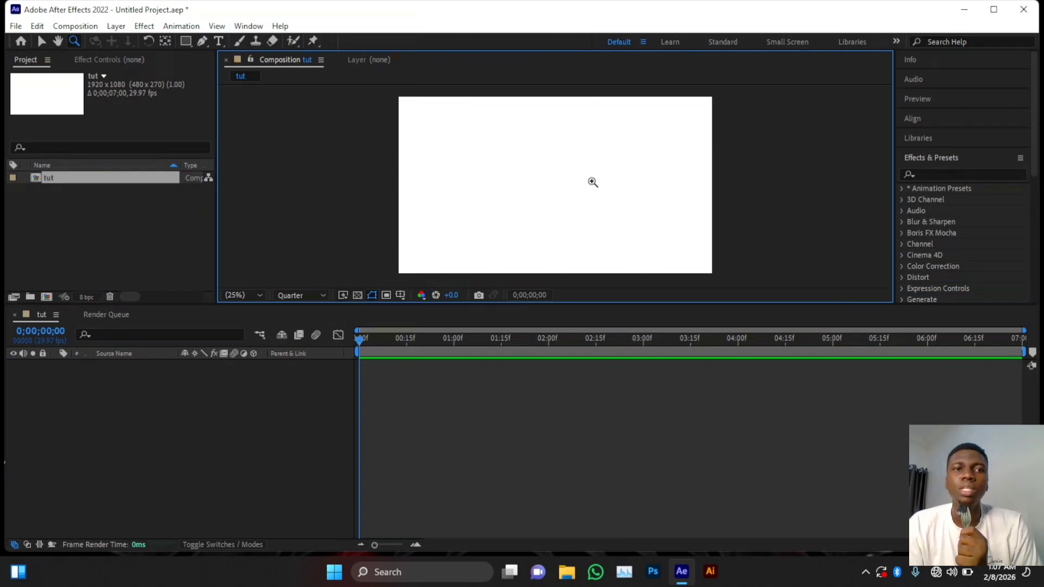
left_click(248, 293)
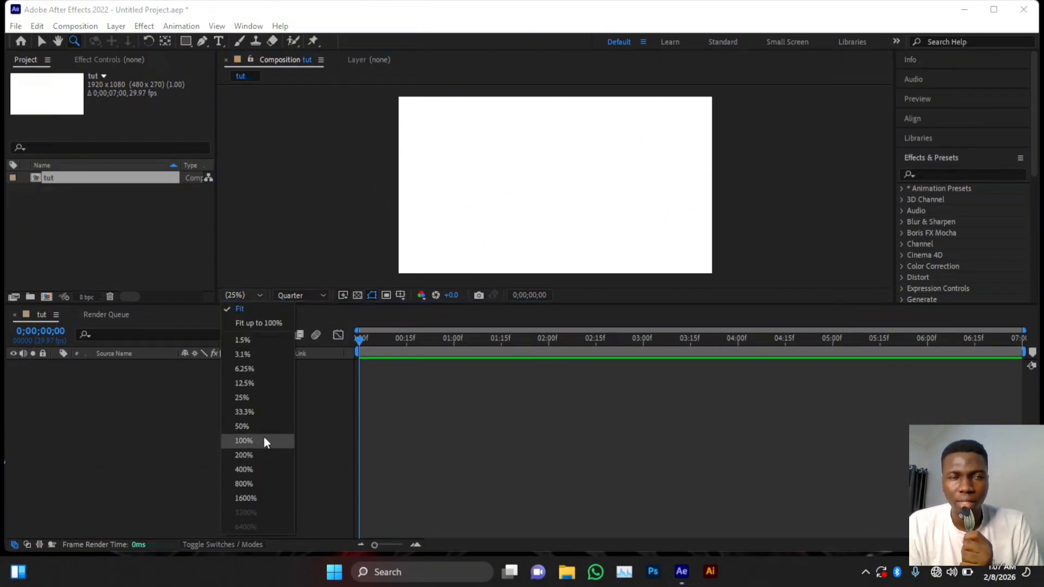
left_click(262, 397)
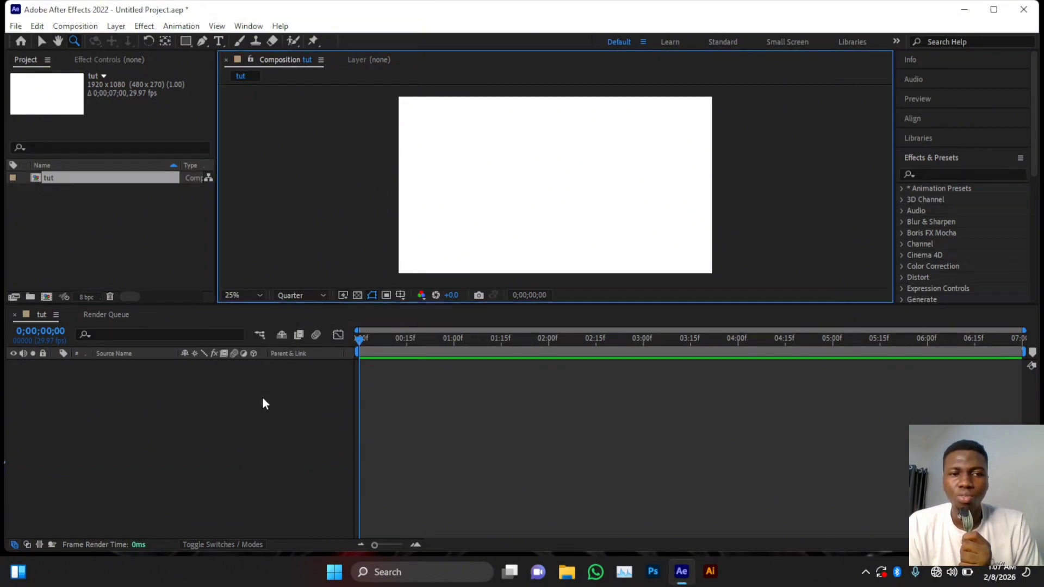
left_click(244, 295)
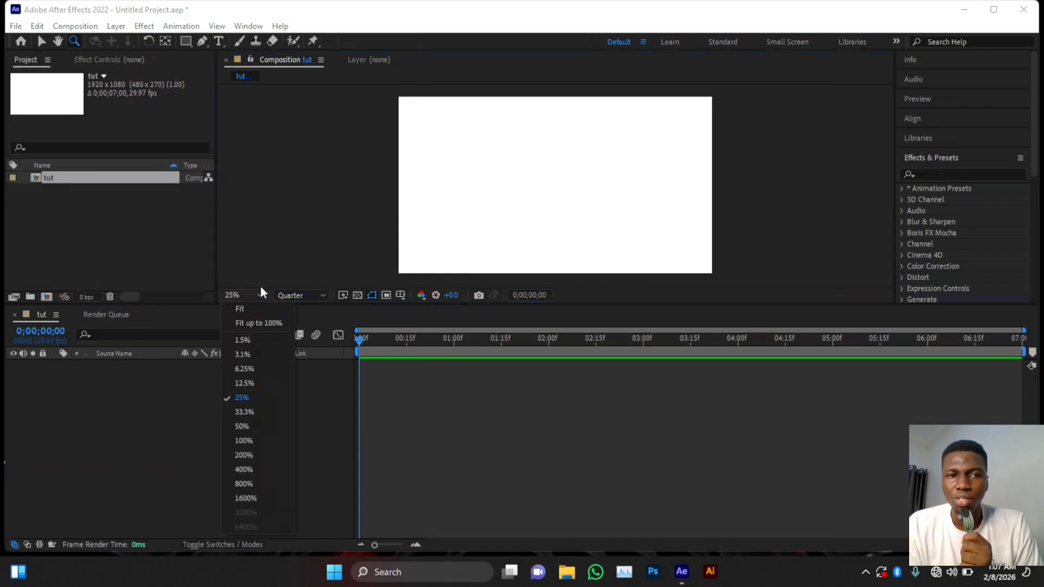
left_click(253, 304)
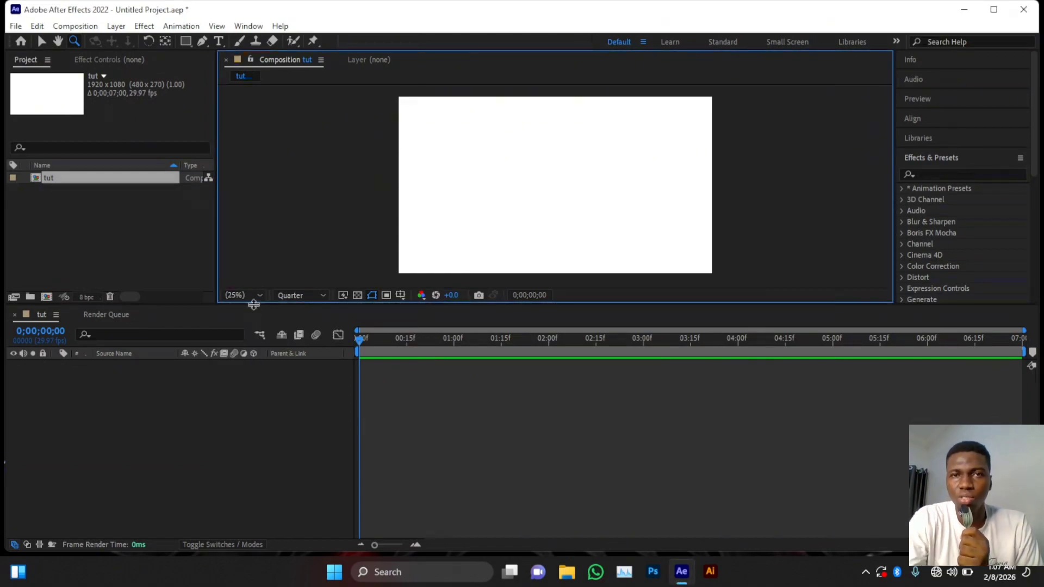
left_click(318, 294)
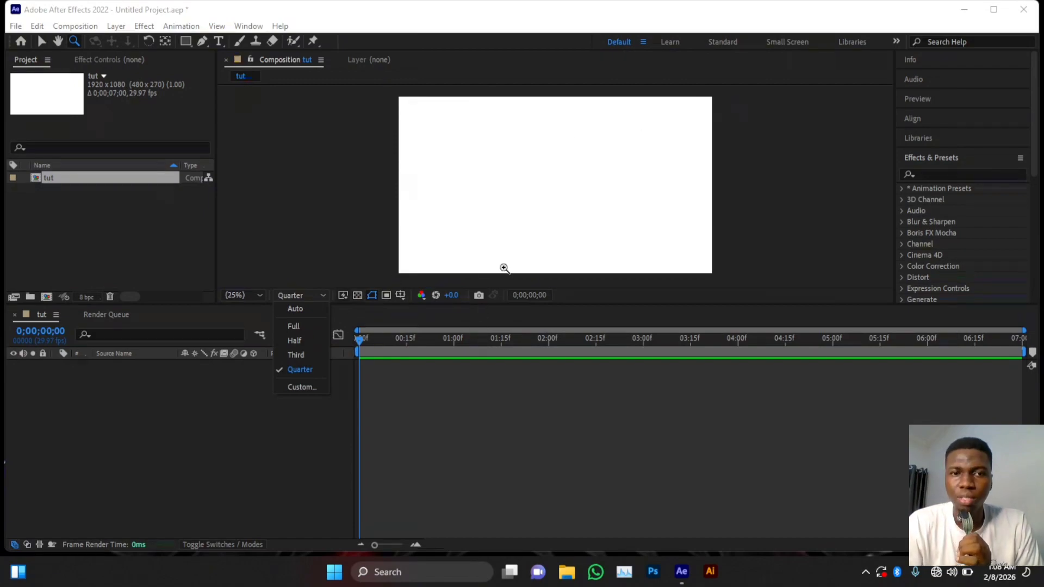
- Close the resolution choices keeping Quarter and focus the Timeline panel
left_click(321, 295)
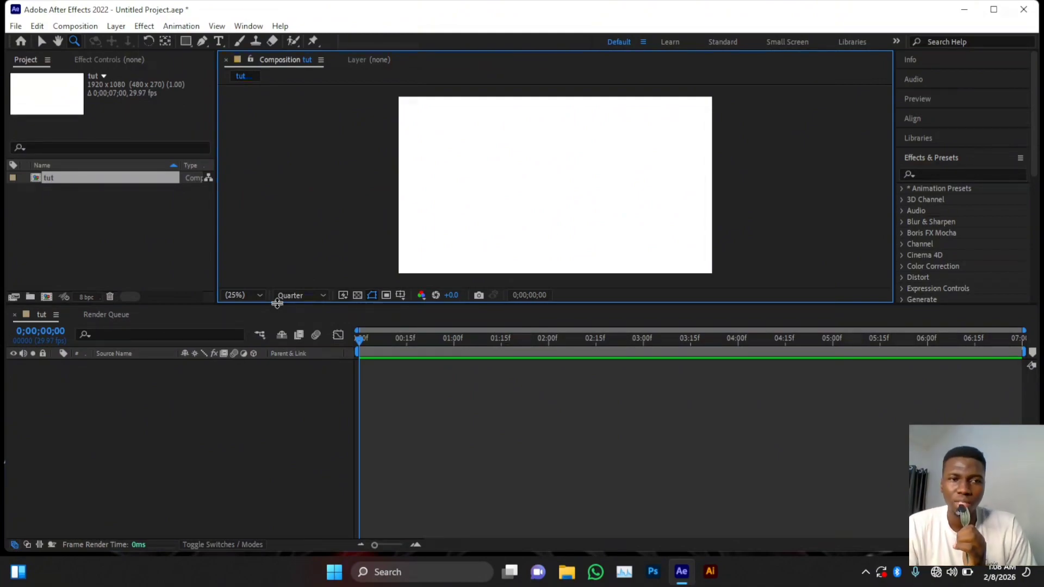
left_click(166, 411)
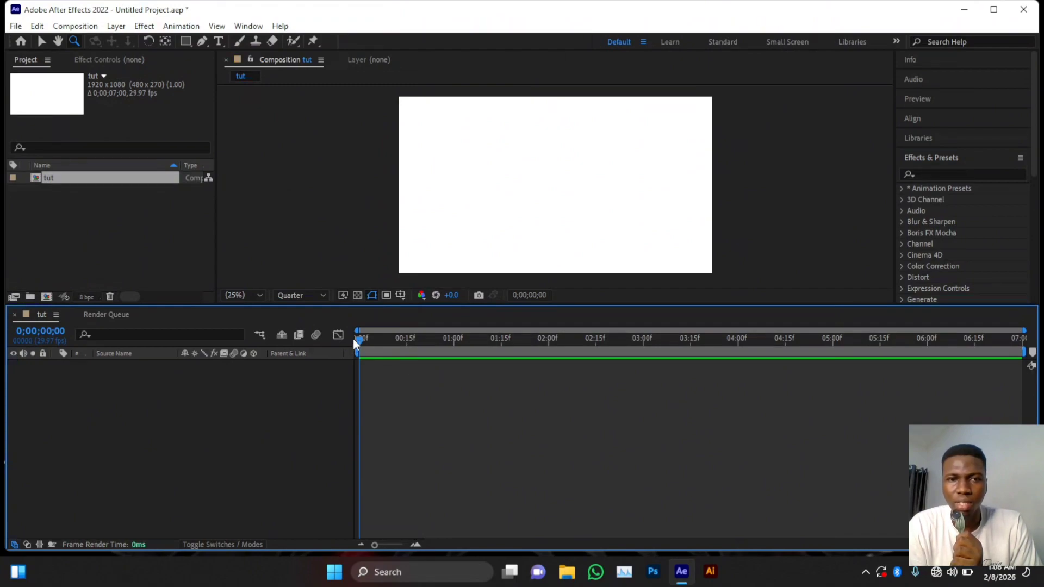
- Move the current time to 0;00;00;09 and ready the Horizontal Type Tool in Poppins ExtraBold
left_click_drag(358, 341, 380, 363)
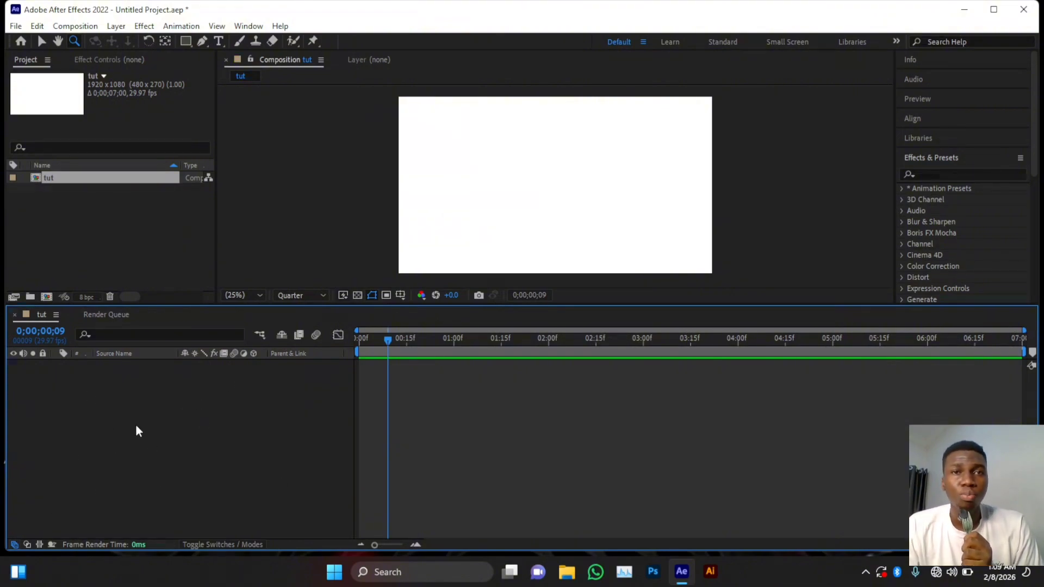
left_click(219, 41)
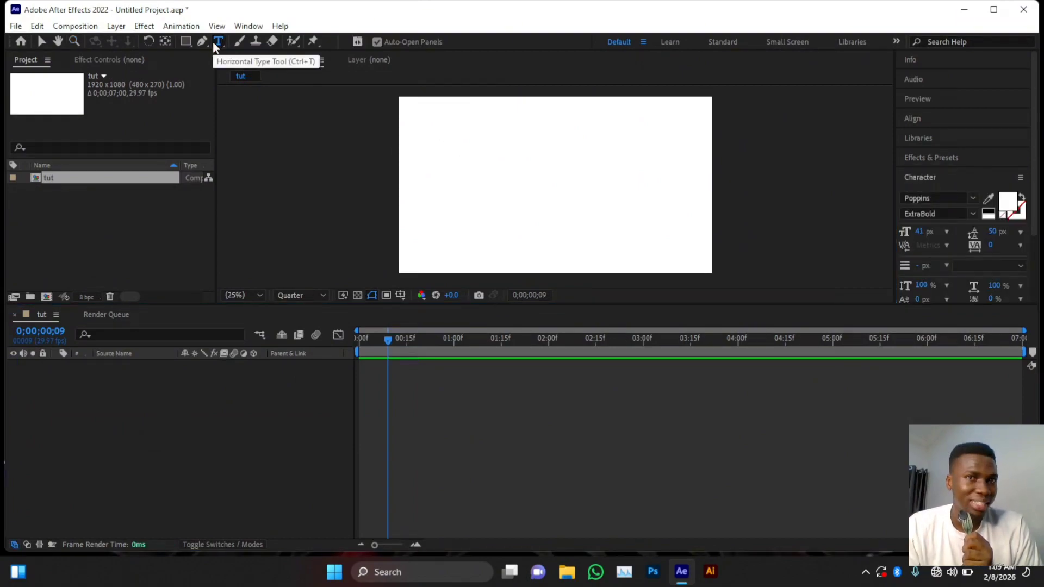
- Add a text layer in the viewer reading 'iuolopojjpjo'
left_click(501, 186)
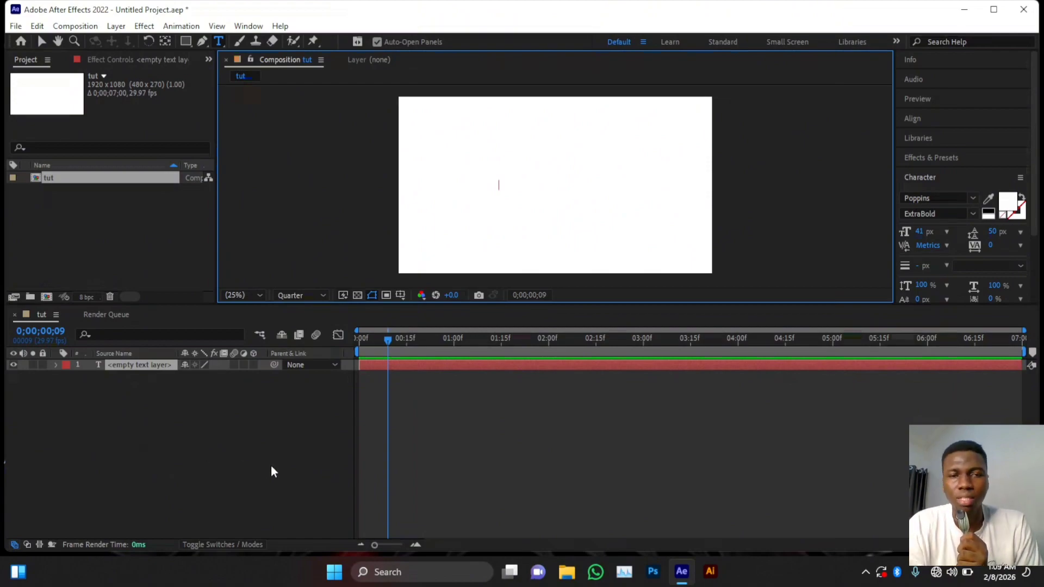
type("iuolopojjpjo")
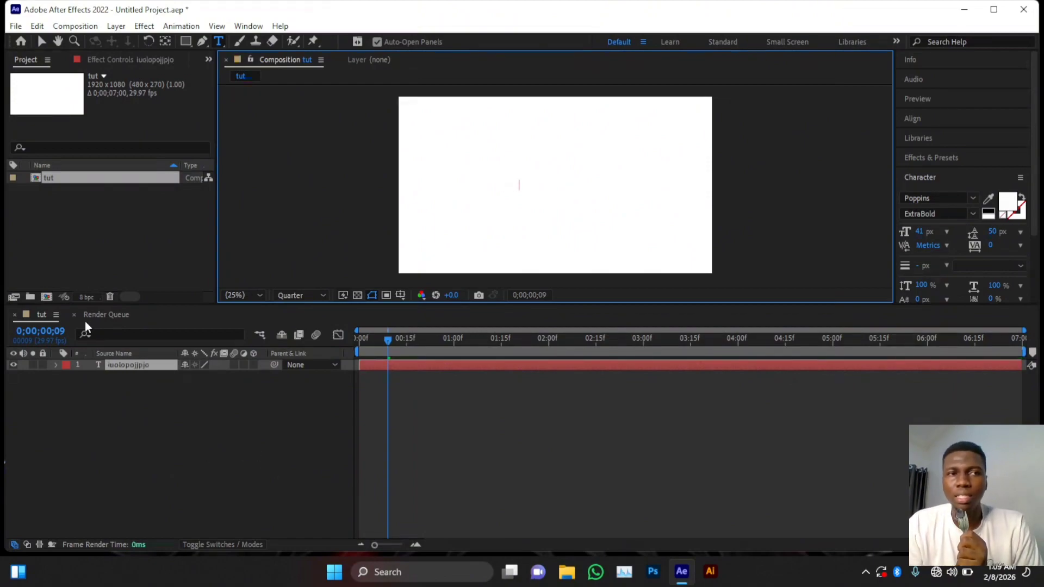
- Color all of the iuolopojjpjo text red (FF0000)
left_click(38, 43)
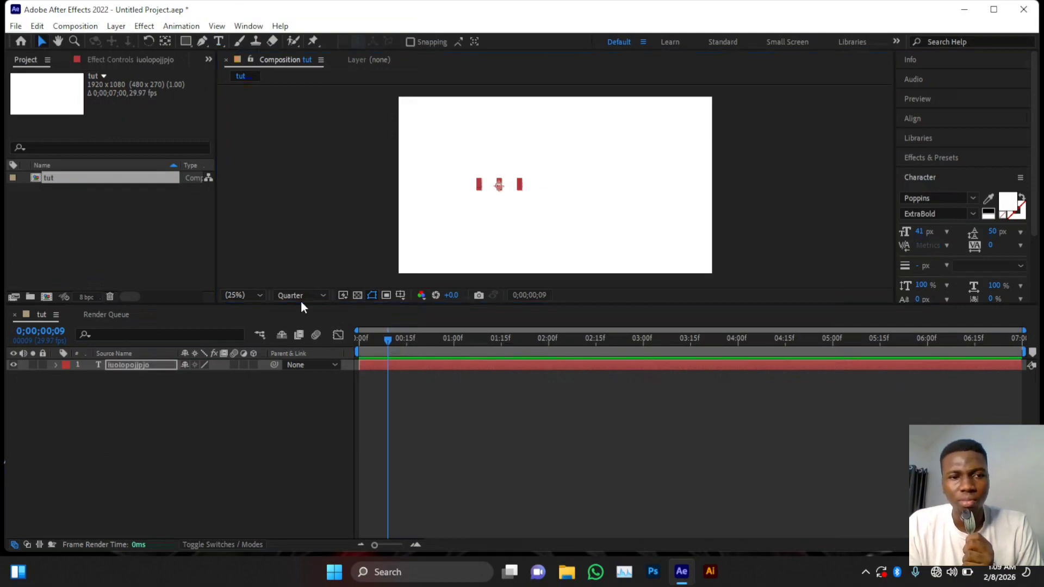
double_click(136, 365)
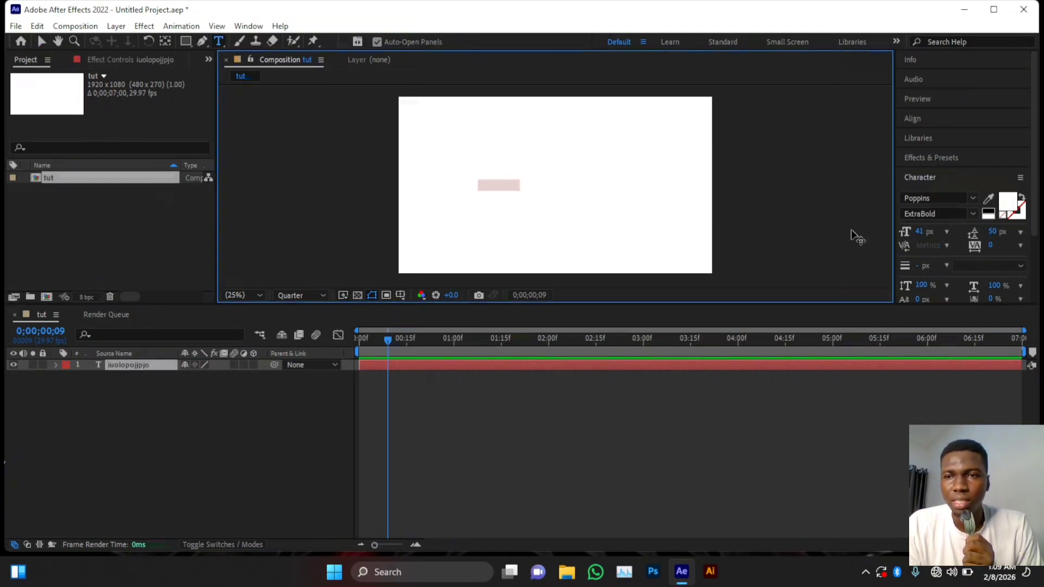
left_click(1012, 205)
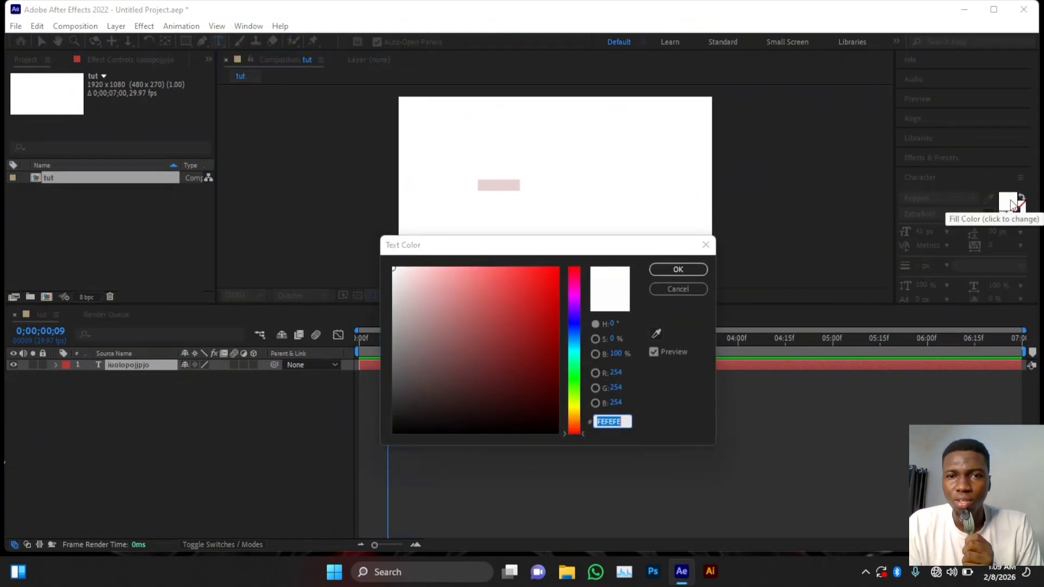
left_click(543, 296)
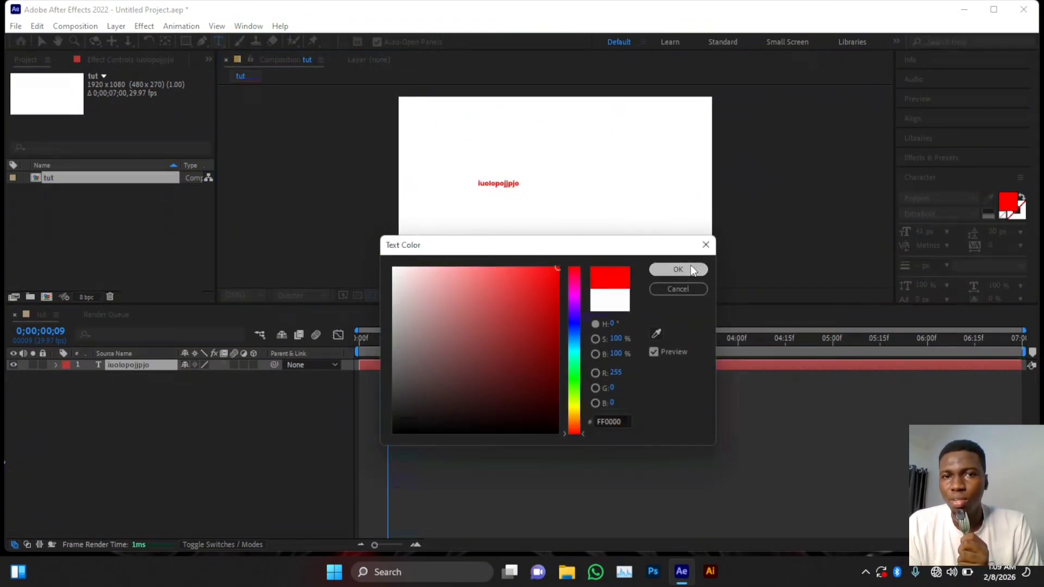
left_click(691, 267)
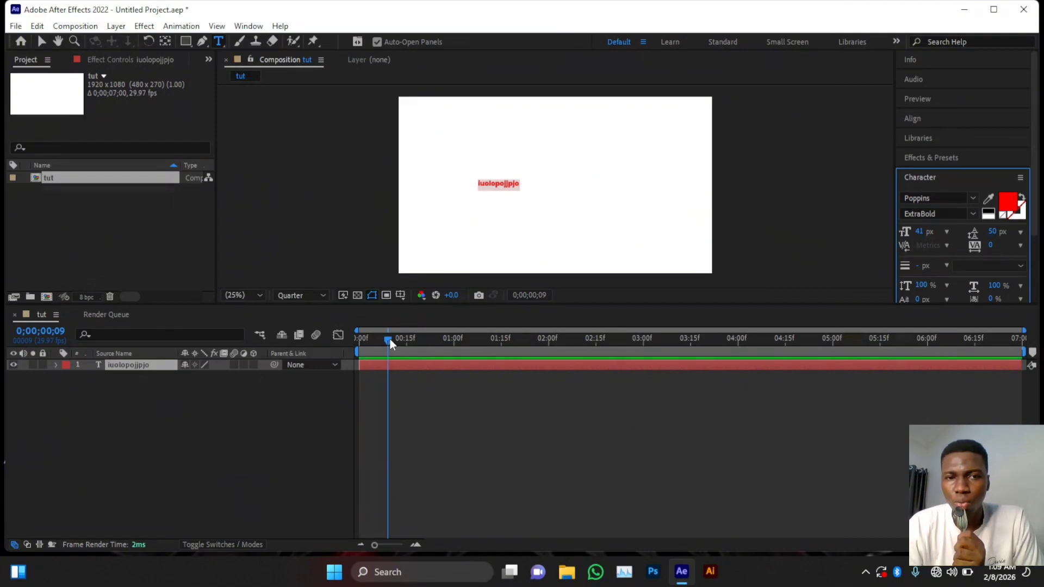
- Keyframe the text's Scale at 100% at 1 second and 365% at 2 seconds, then scrub to preview
left_click_drag(389, 338, 455, 352)
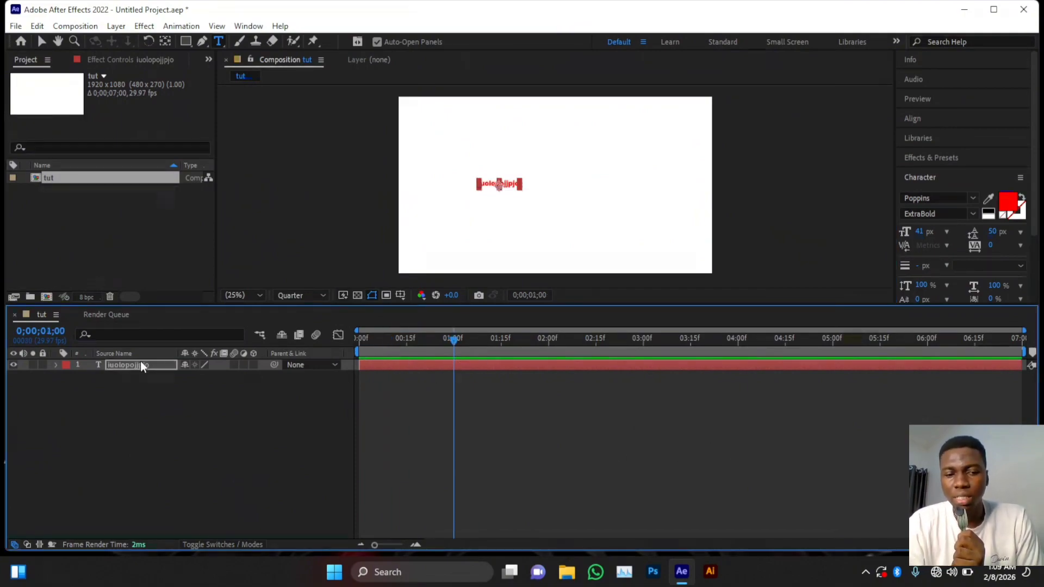
key("s")
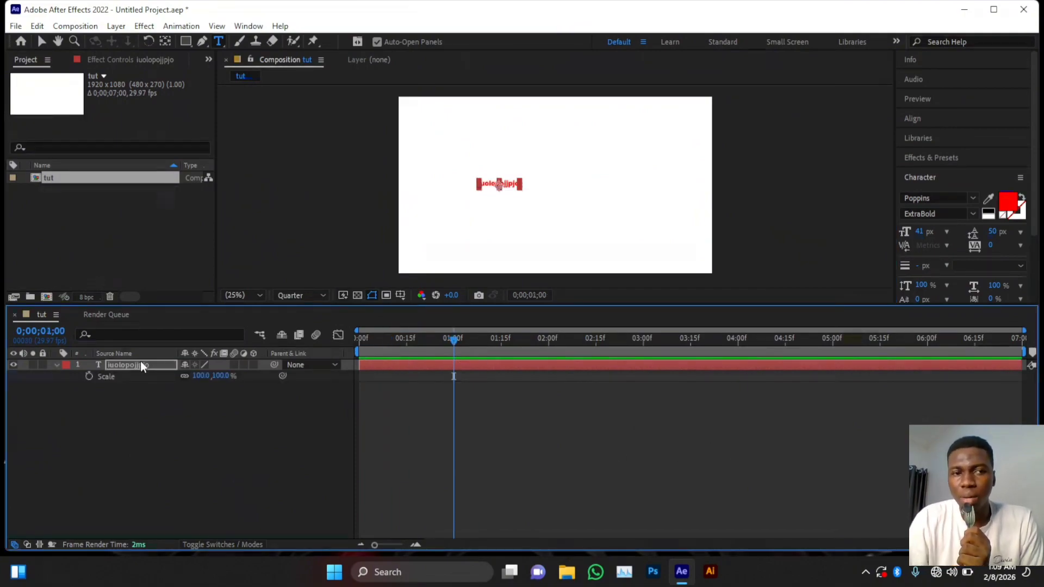
left_click(87, 379)
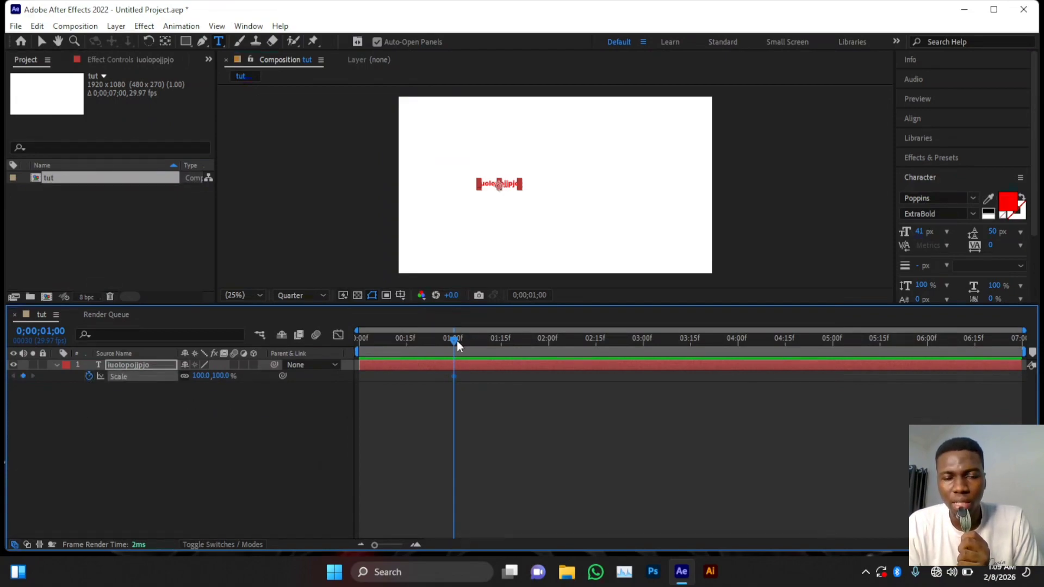
left_click_drag(457, 340, 550, 345)
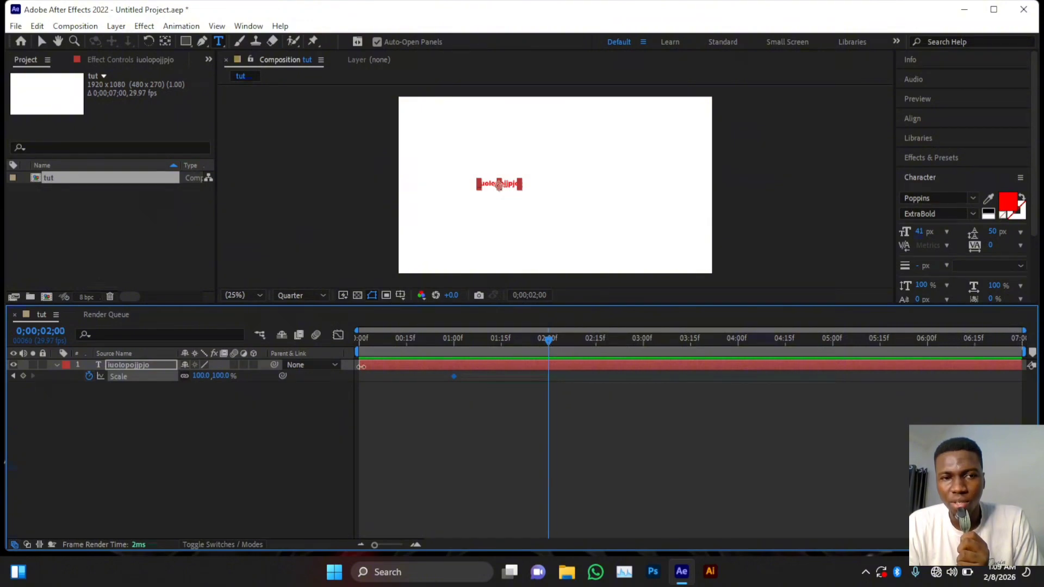
left_click_drag(200, 375, 422, 435)
left_click(259, 452)
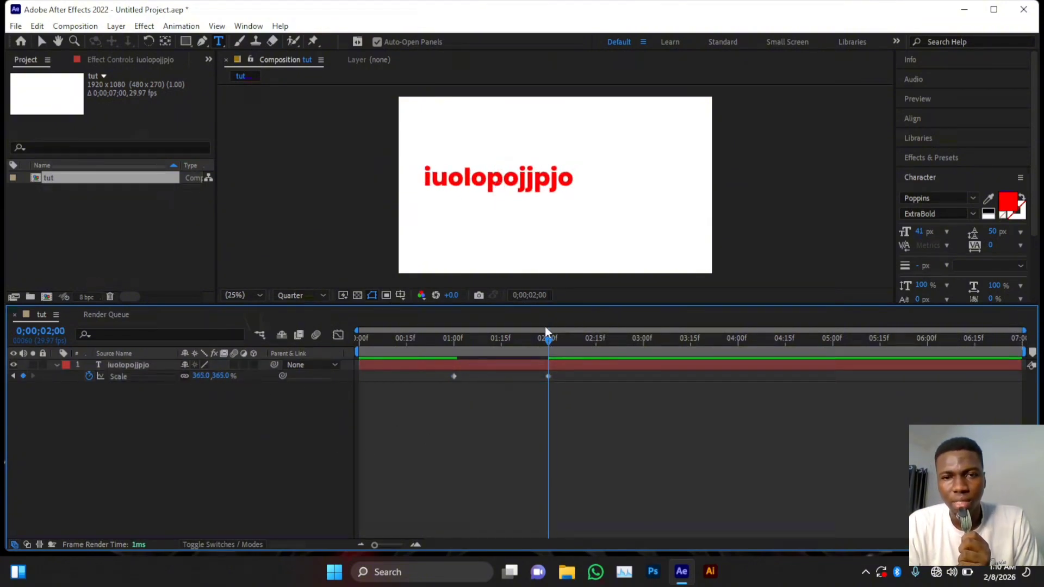
left_click_drag(547, 341, 475, 362)
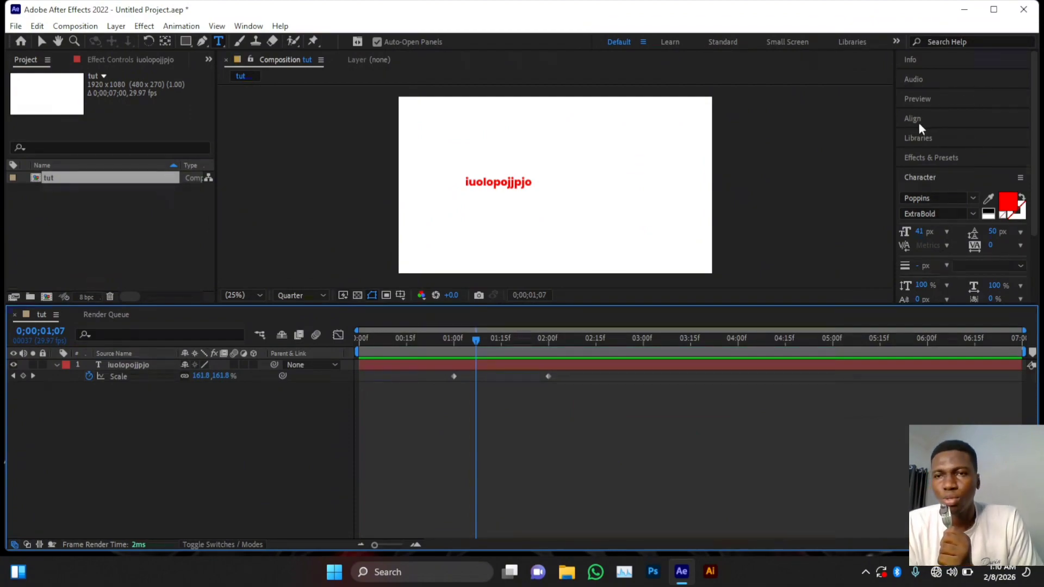
- Inspect the Audio and Preview panels, stepping through frames to watch the text grow
left_click(920, 81)
left_click(931, 75)
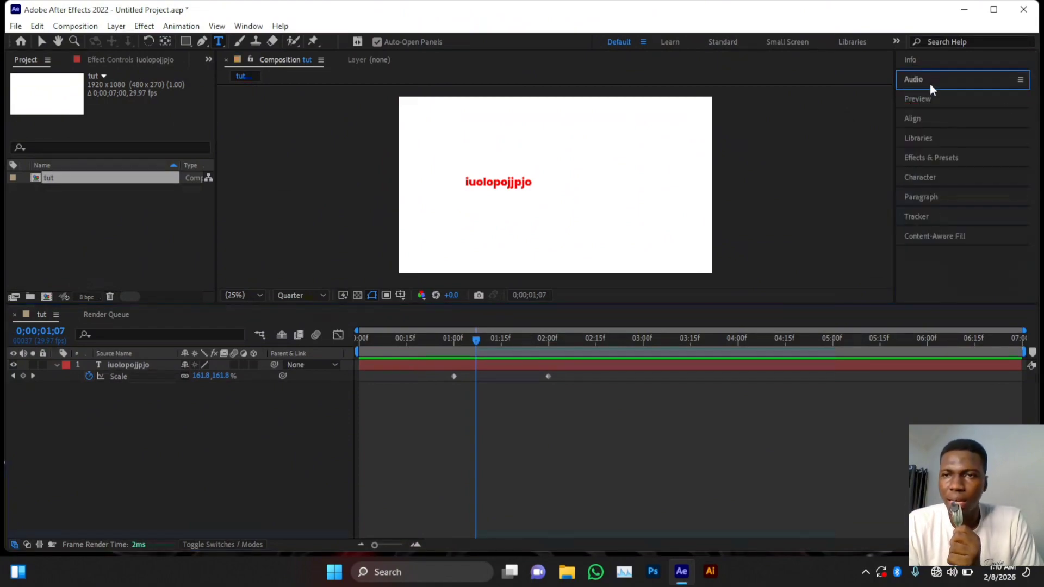
left_click(929, 98)
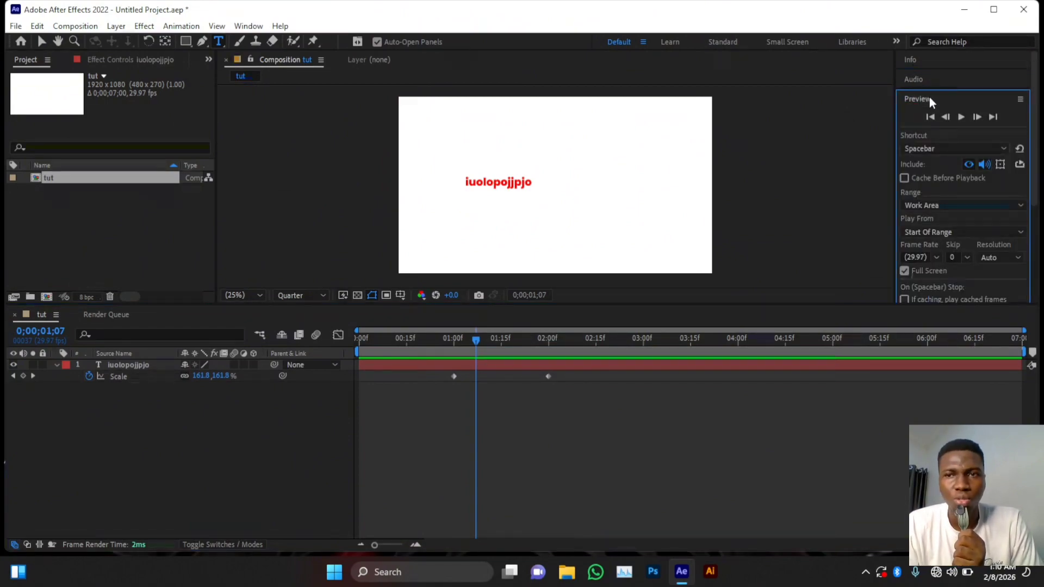
left_click(978, 116)
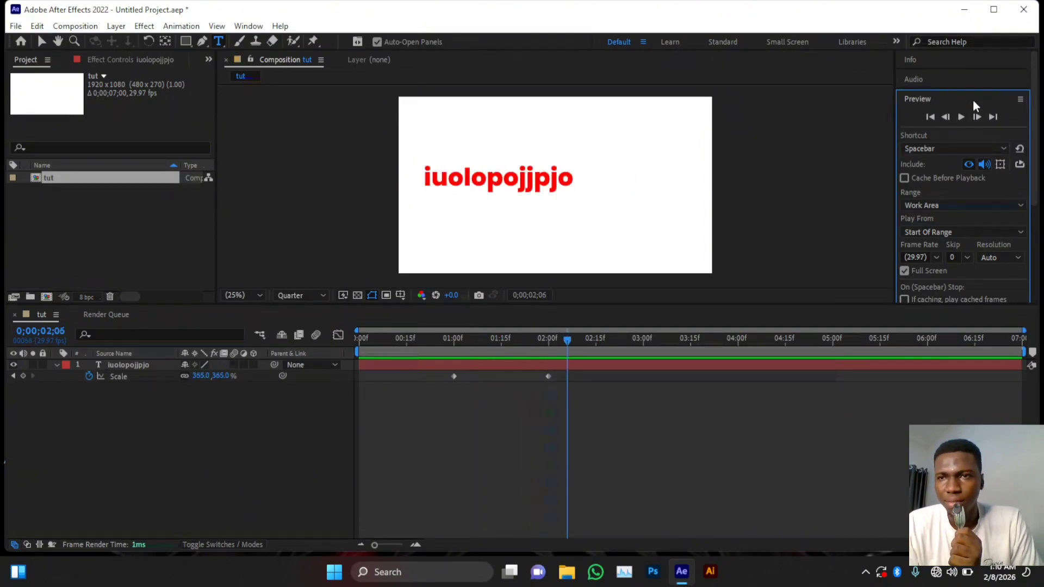
left_click(944, 101)
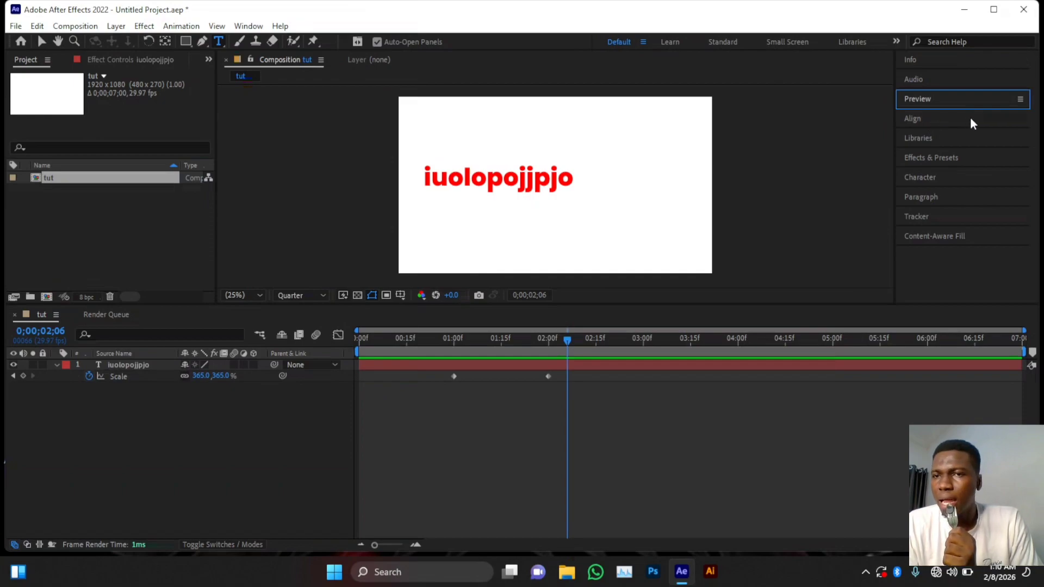
- Browse the Align, Effects & Presets and Libraries panels, then show Character settings (Poppins ExtraBold, 41 px)
left_click(924, 120)
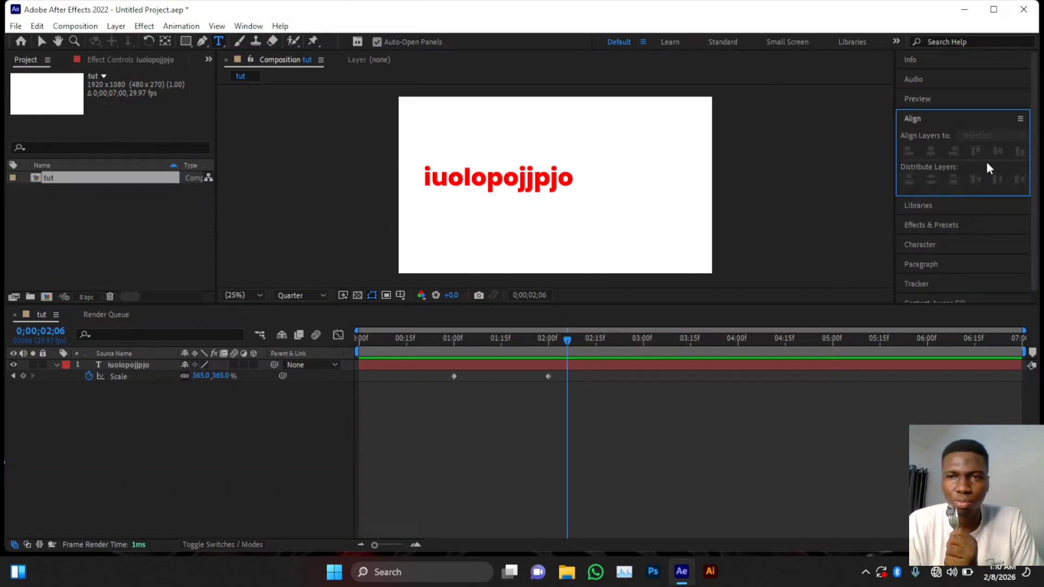
left_click(922, 121)
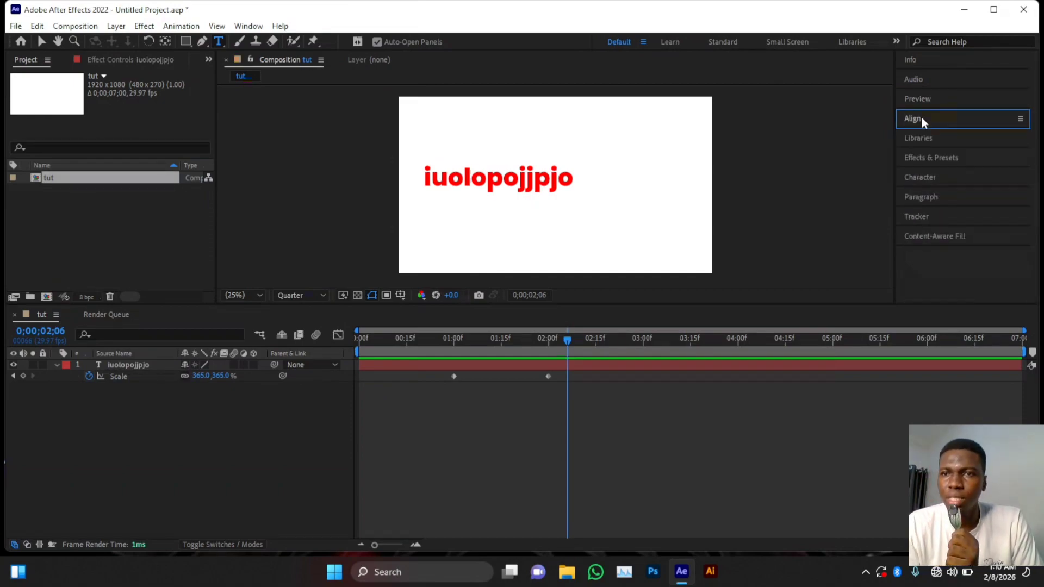
left_click(932, 157)
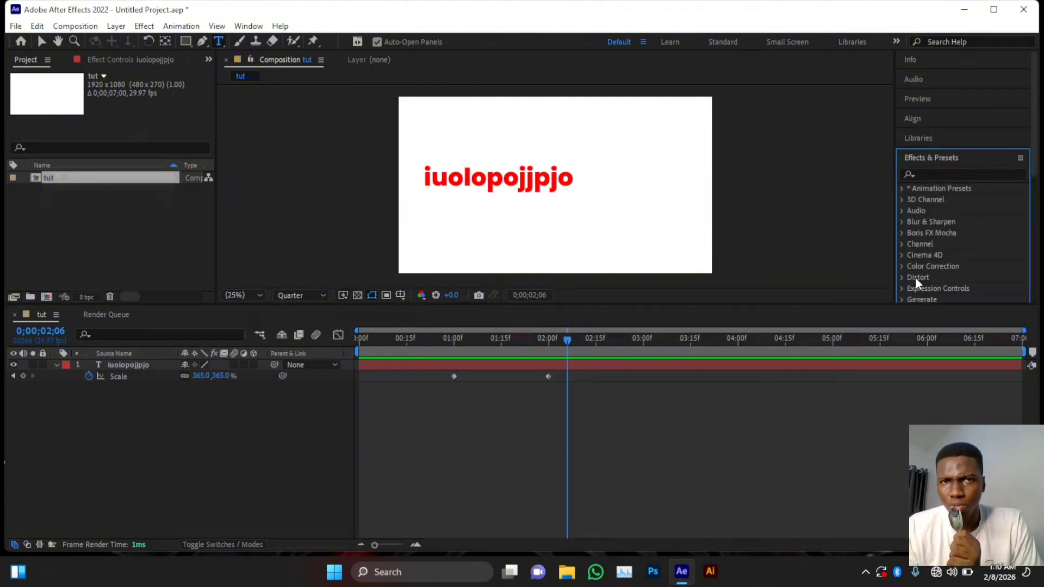
left_click(931, 144)
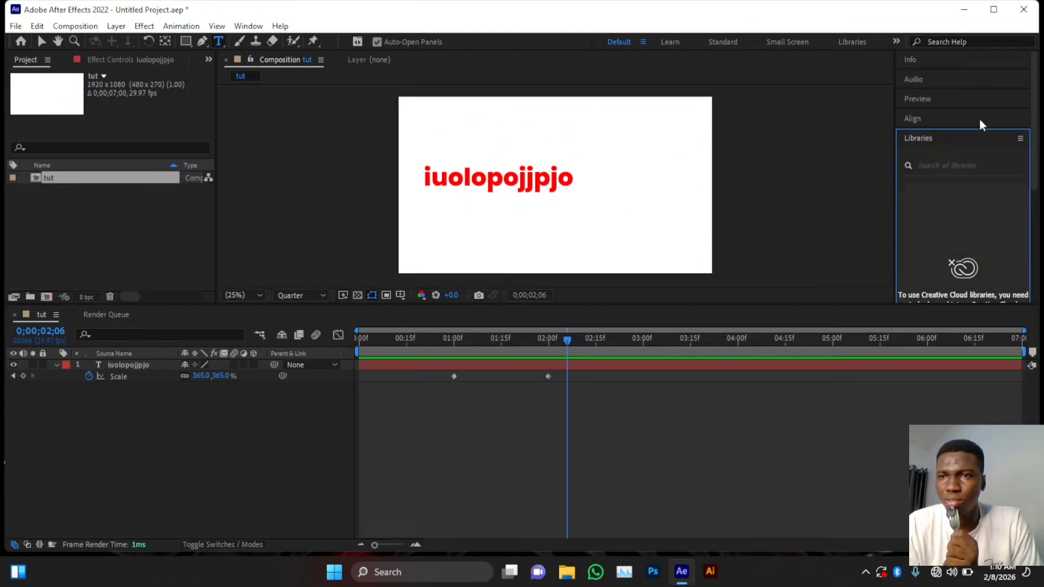
left_click_drag(1035, 123, 1035, 250)
left_click(934, 234)
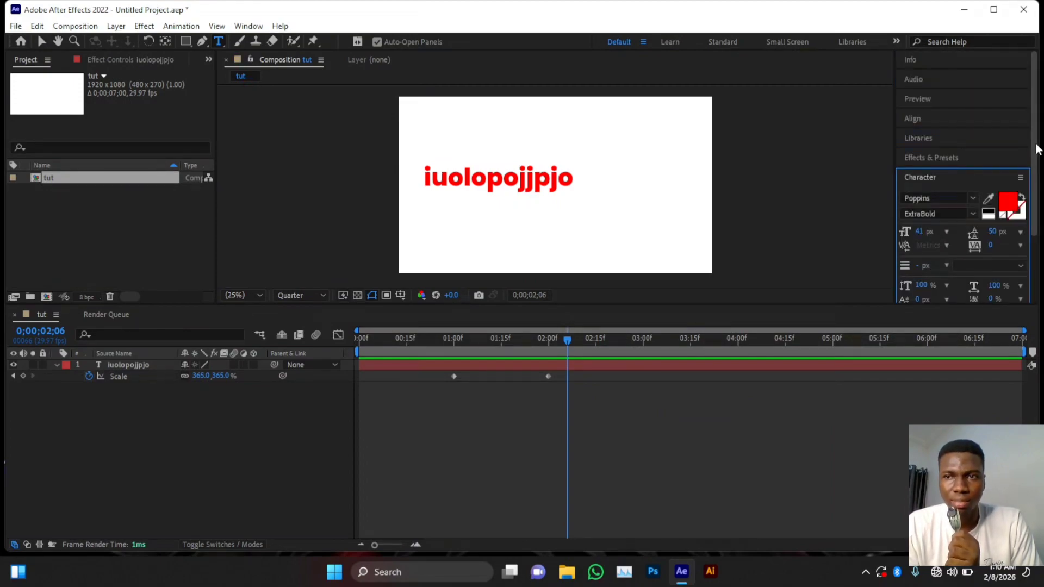
- Keep the font as Poppins ExtraBold and select the iuolopojjpjo text layer
left_click_drag(1034, 143, 1039, 191)
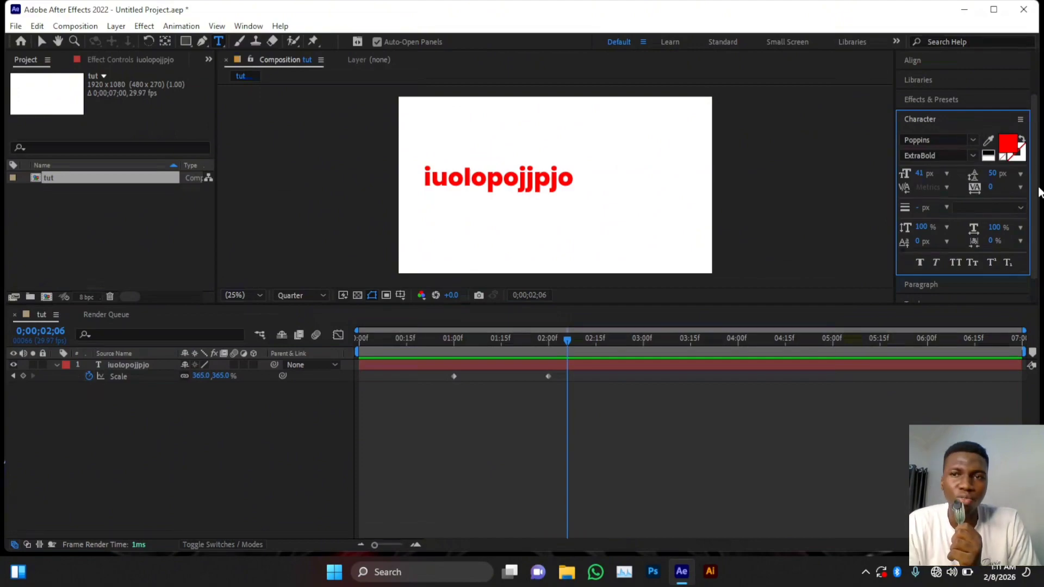
left_click(977, 140)
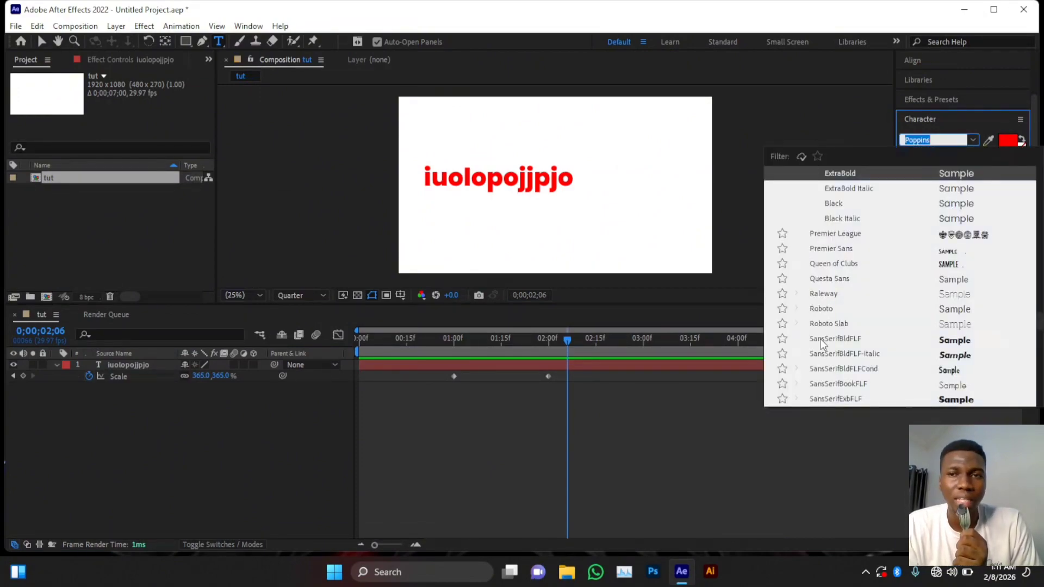
left_click(977, 140)
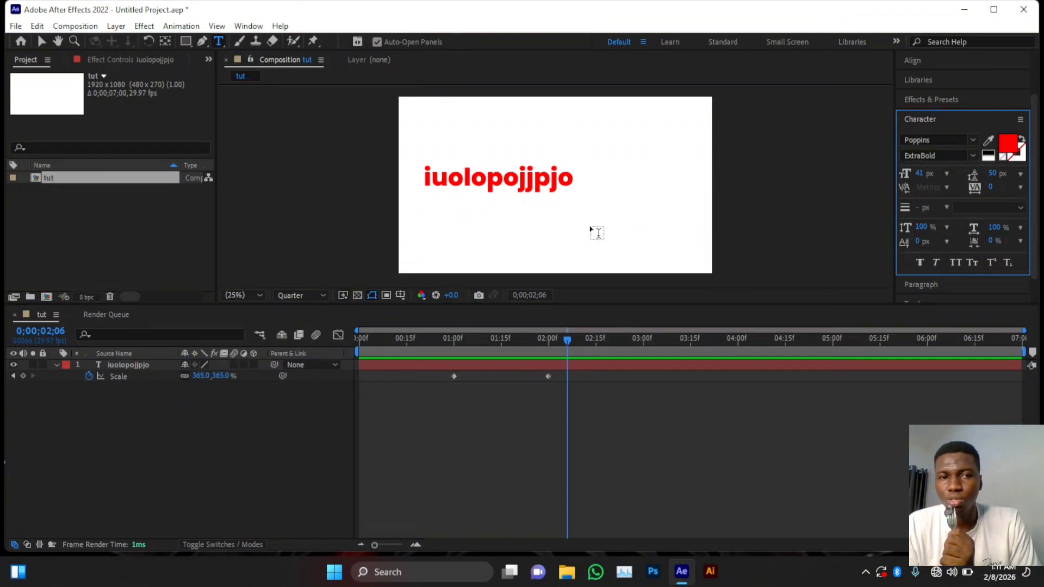
left_click(129, 364)
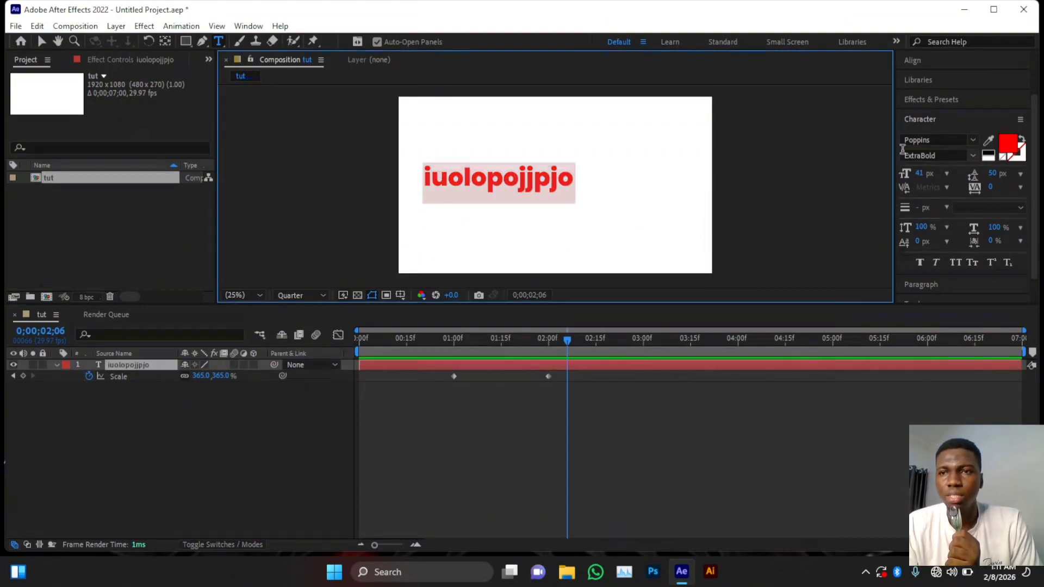
- Change the text fill colour from red to a soft purple, 9749B8
left_click(1015, 148)
left_click(574, 303)
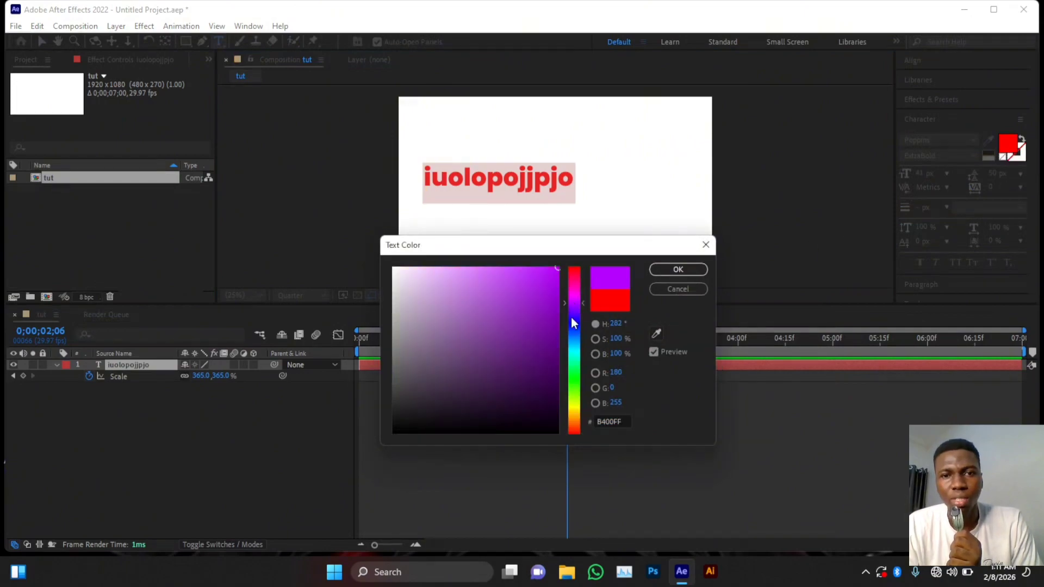
mouse_move(536, 326)
left_mouse_down()
mouse_move(531, 389)
mouse_move(493, 313)
mouse_move(448, 323)
left_mouse_up()
left_click(678, 270)
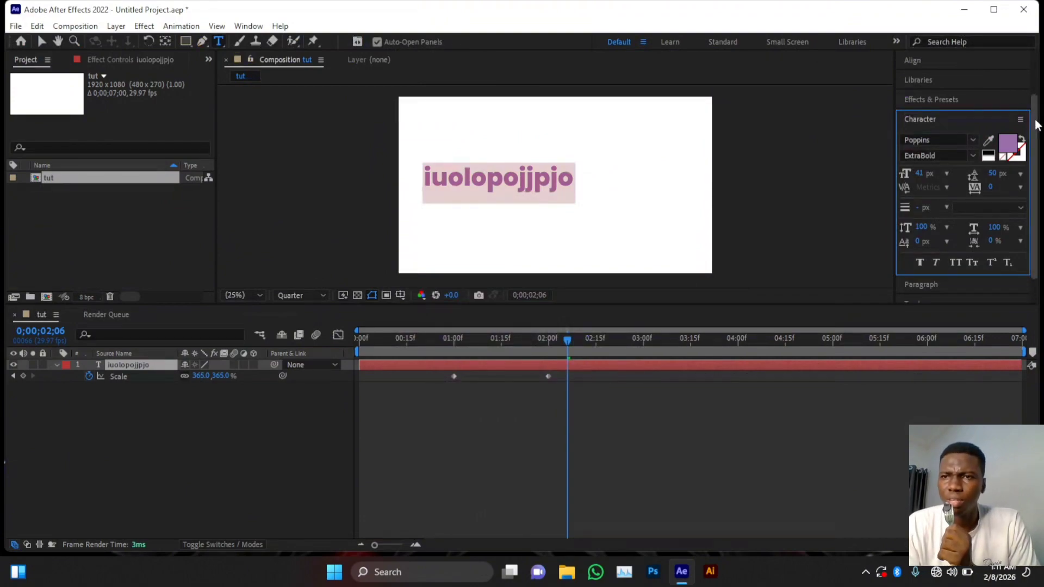
left_click_drag(1035, 120, 1035, 177)
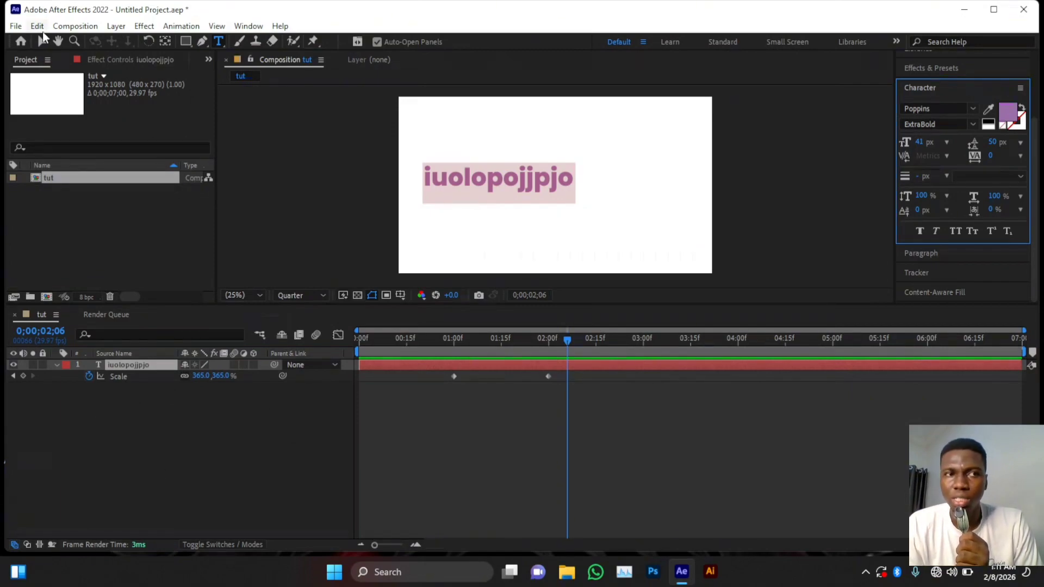
left_click(14, 26)
mouse_move(72, 27)
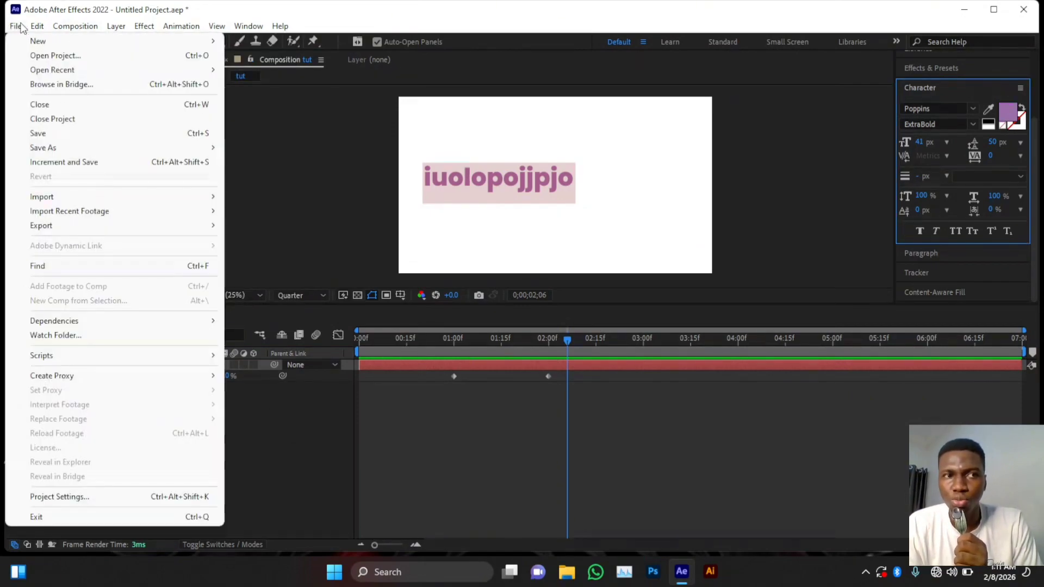
mouse_move(16, 26)
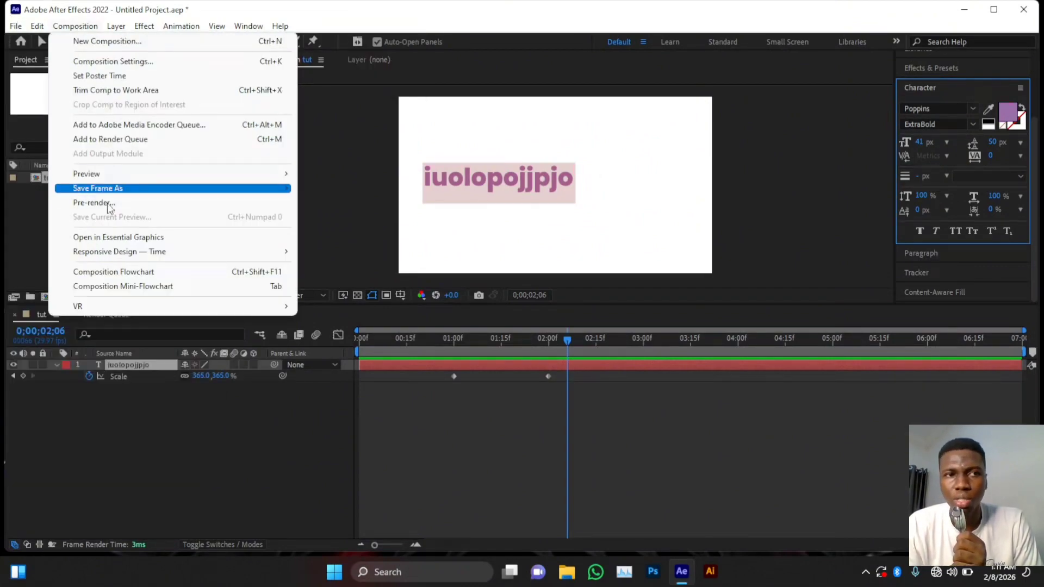
left_click(133, 430)
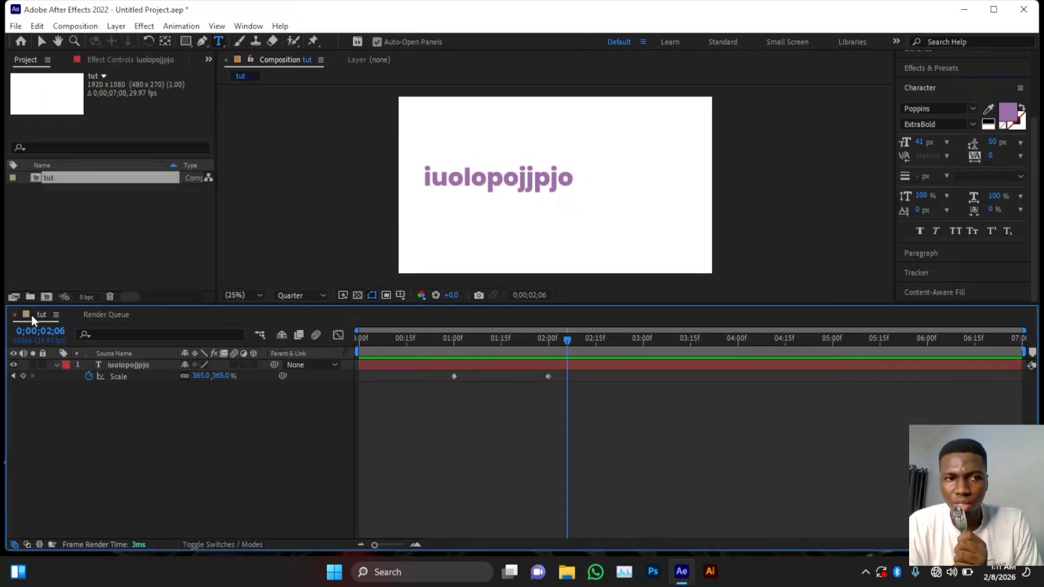
left_click(74, 26)
- Create an empty composition named 'comp' and switch between the tut and comp tabs
left_click(99, 42)
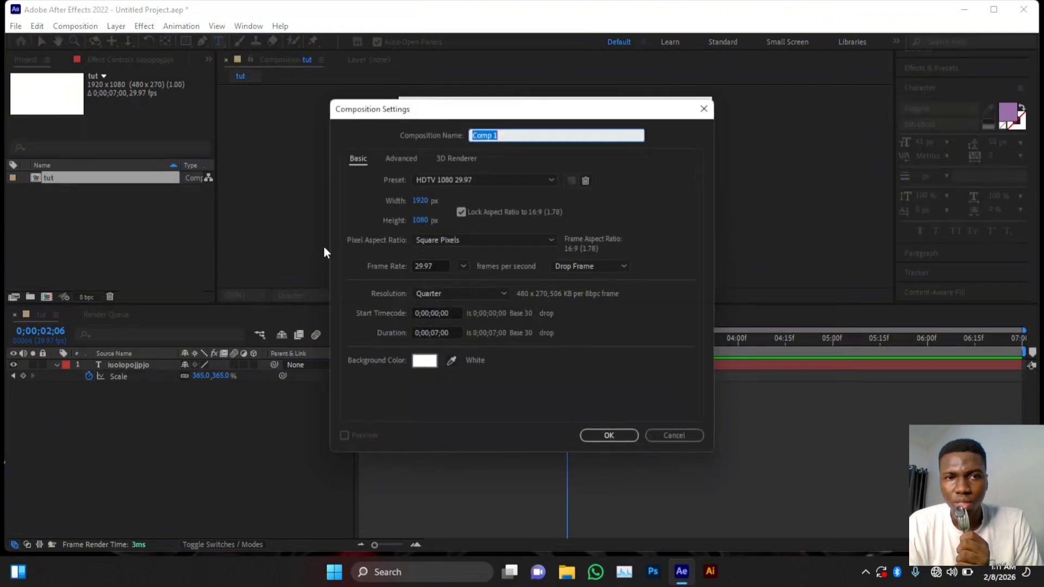
type("comp")
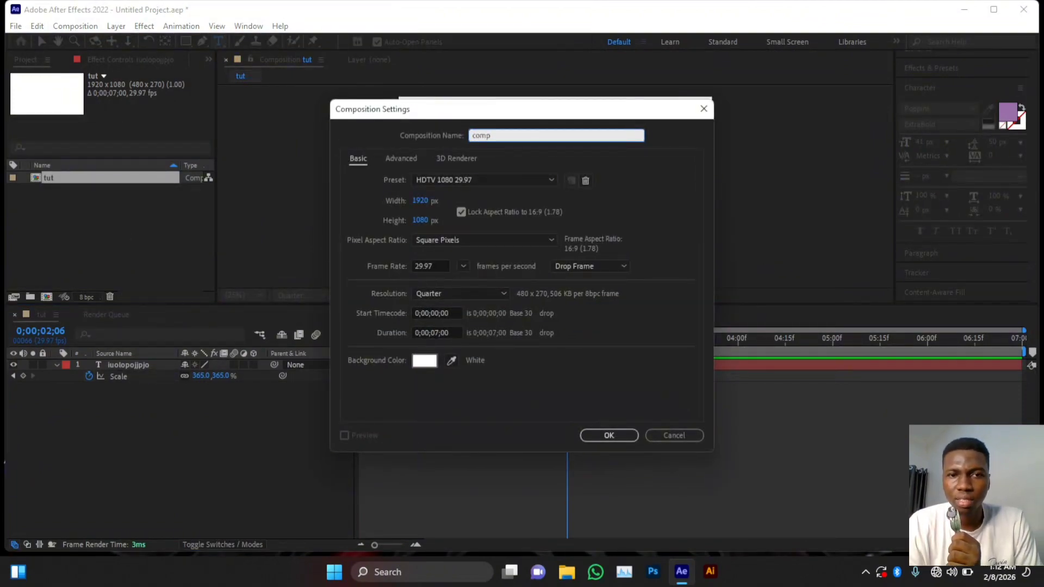
key("Return")
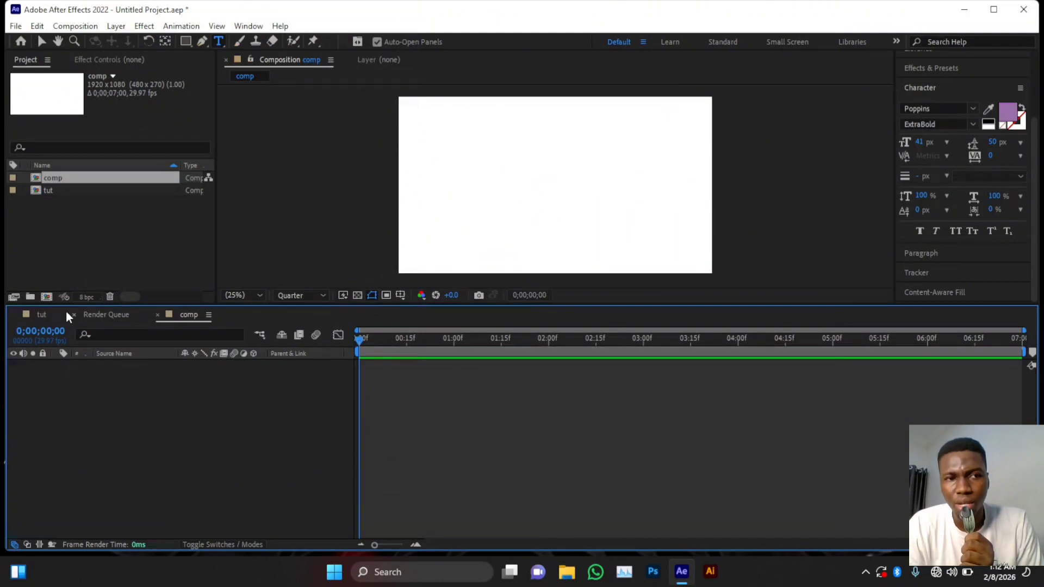
left_click(43, 313)
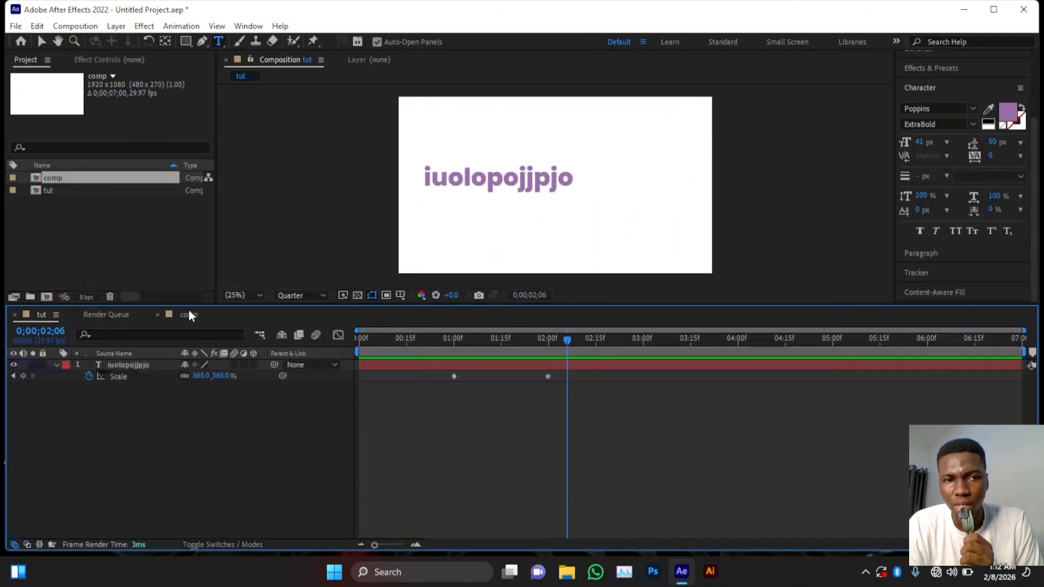
left_click(189, 315)
- Bring the tut composition back into view, then move to Desktop 2 running OBS
left_click(55, 318)
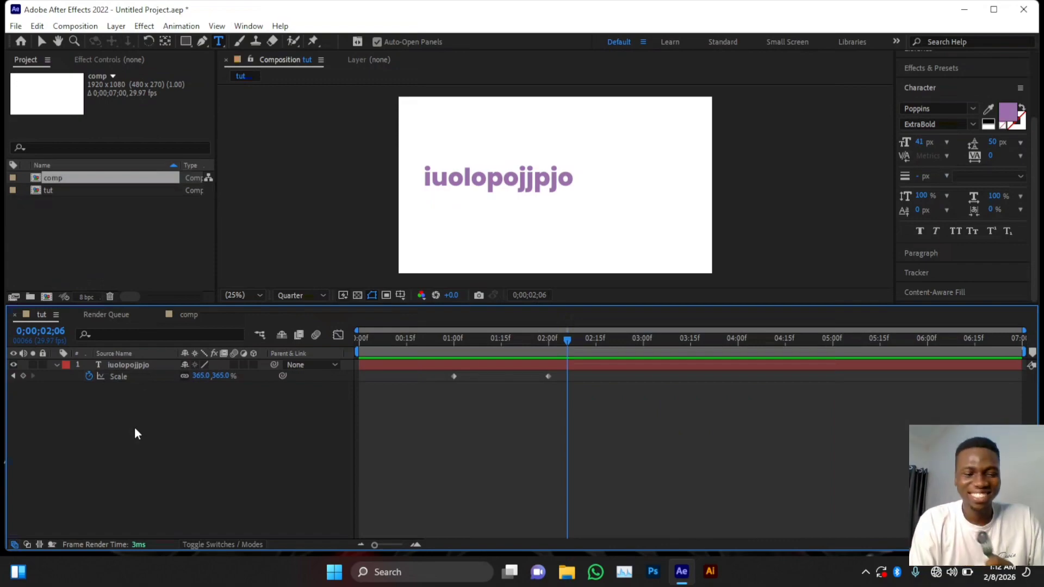
key("super+Tab")
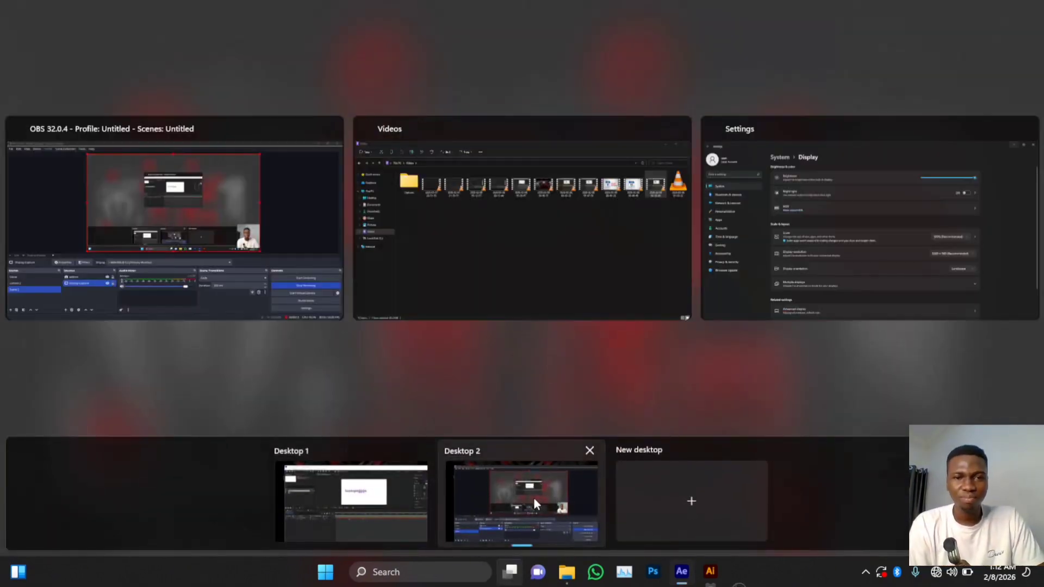
left_click(533, 497)
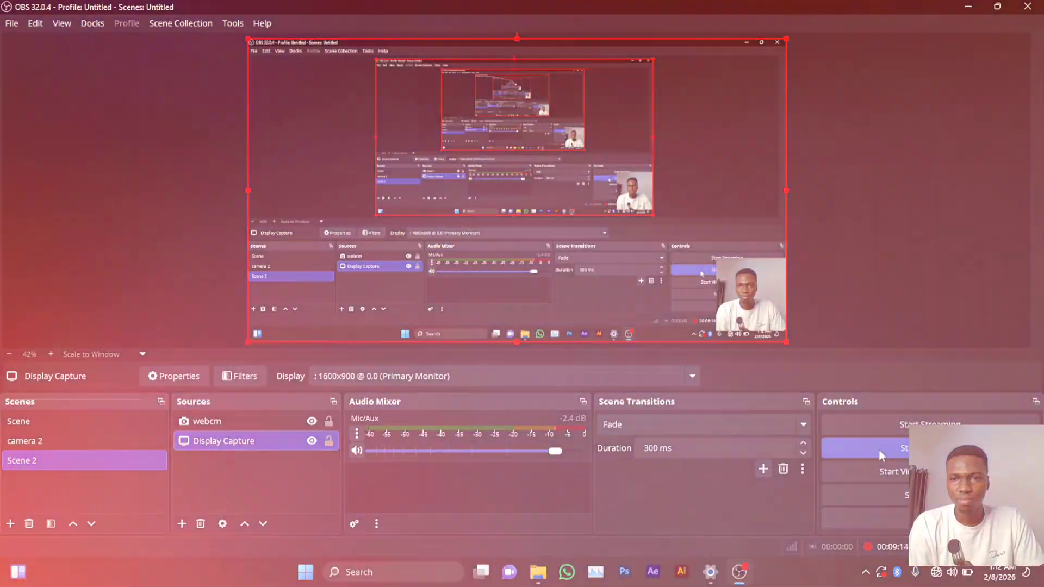